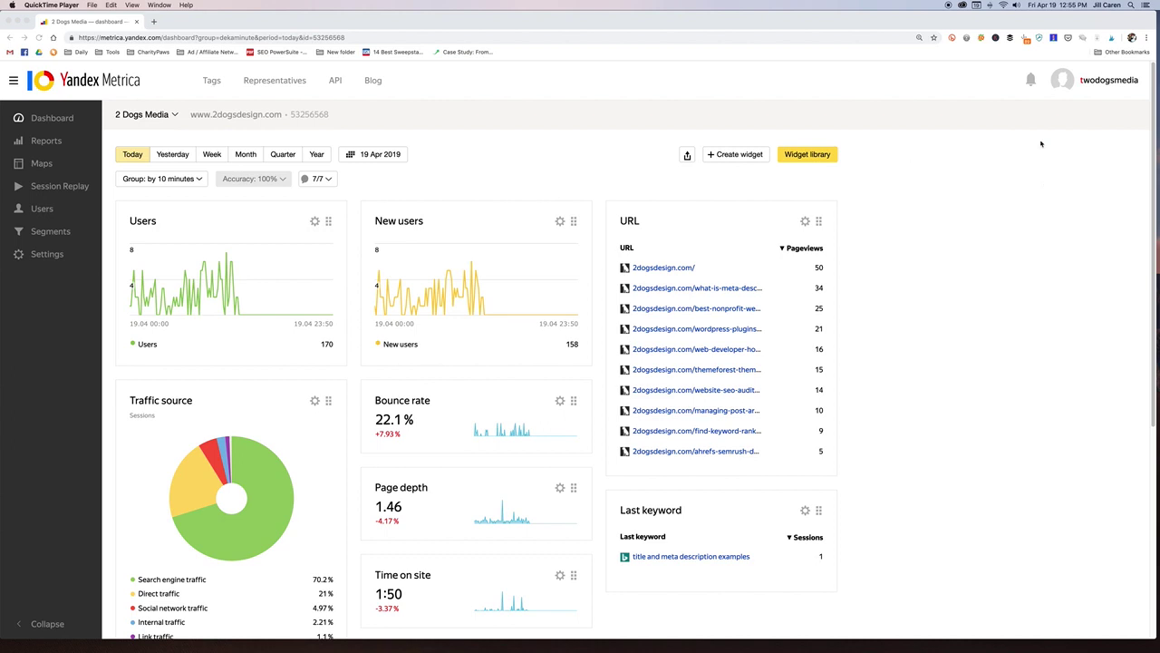
Step: Bring the browser forward, reload the Metrica dashboard and scroll through its widgets
left_click(694, 102)
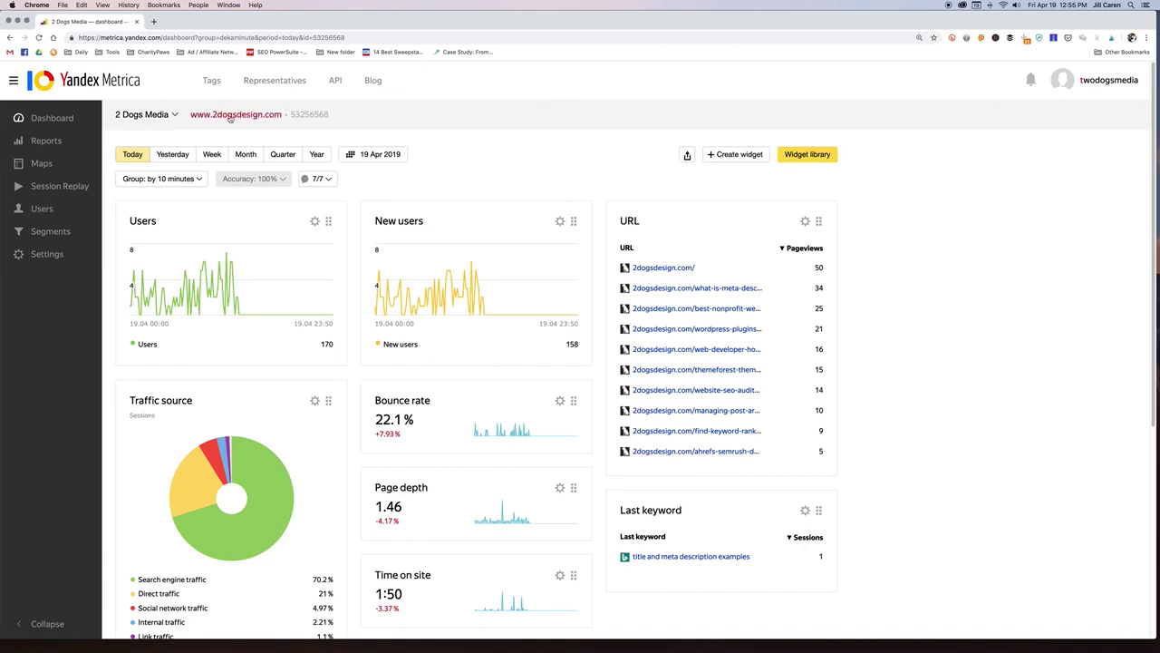
left_click(48, 120)
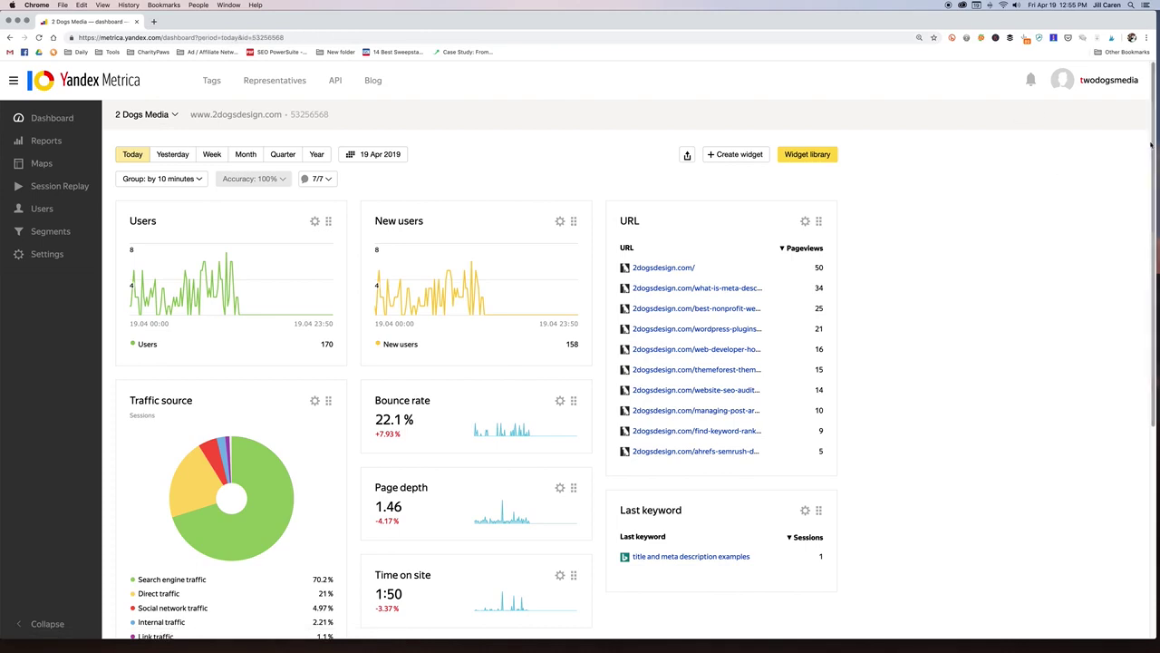
scroll(1127, 277, "down", 5)
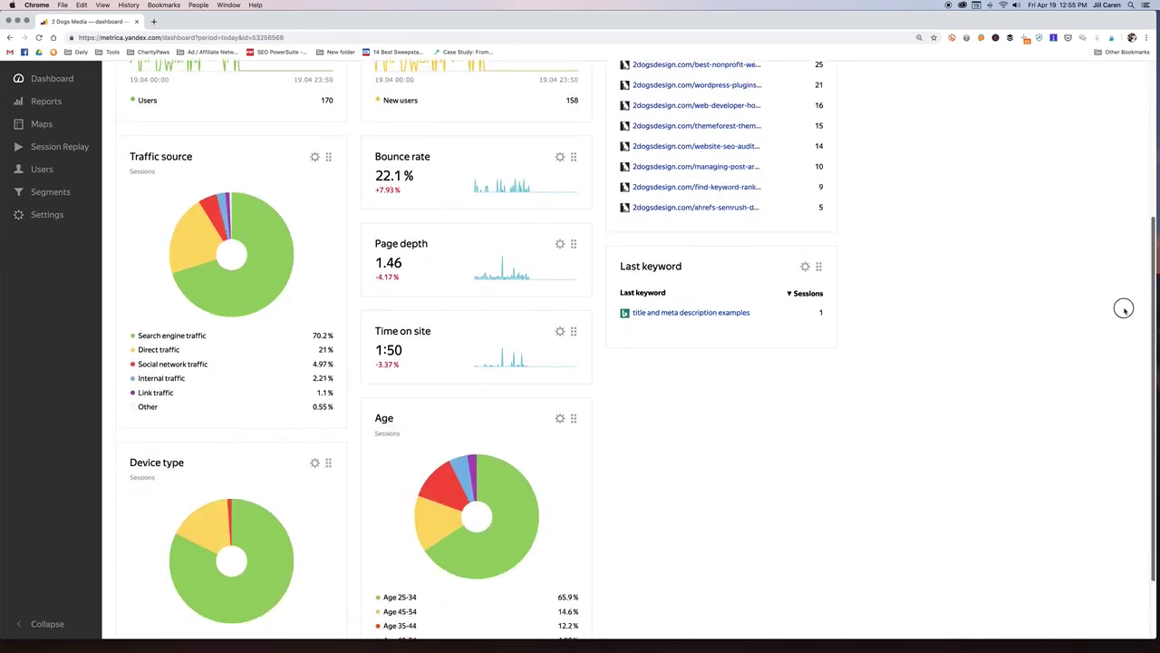
scroll(1116, 334, "down", 2)
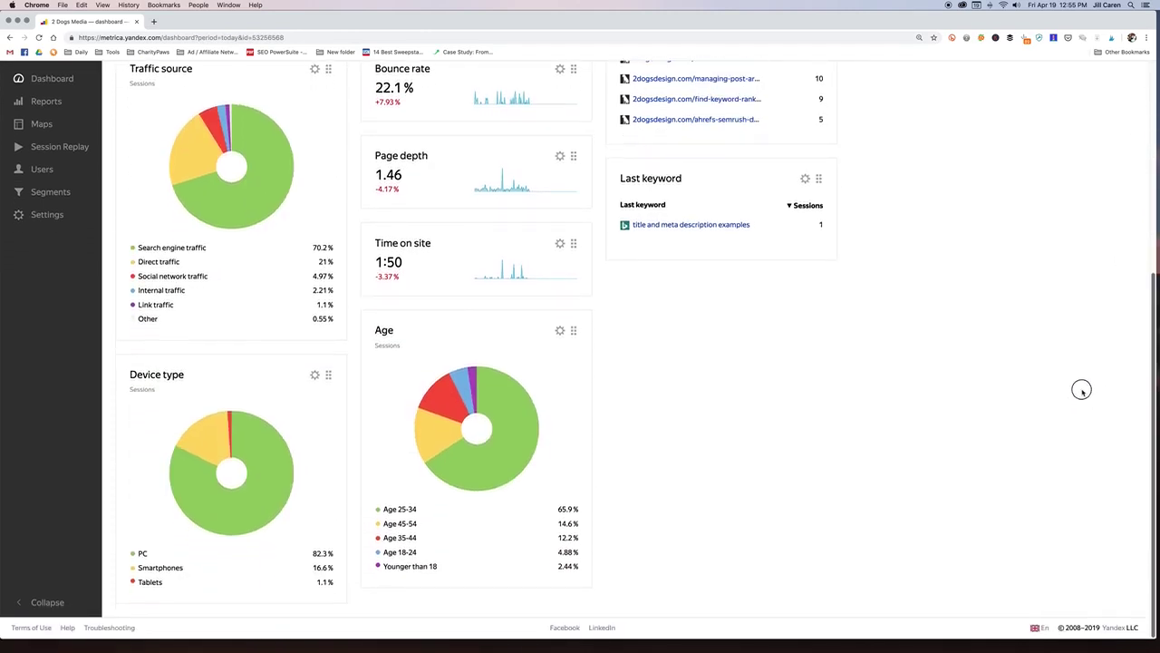
scroll(1078, 412, "up", 8)
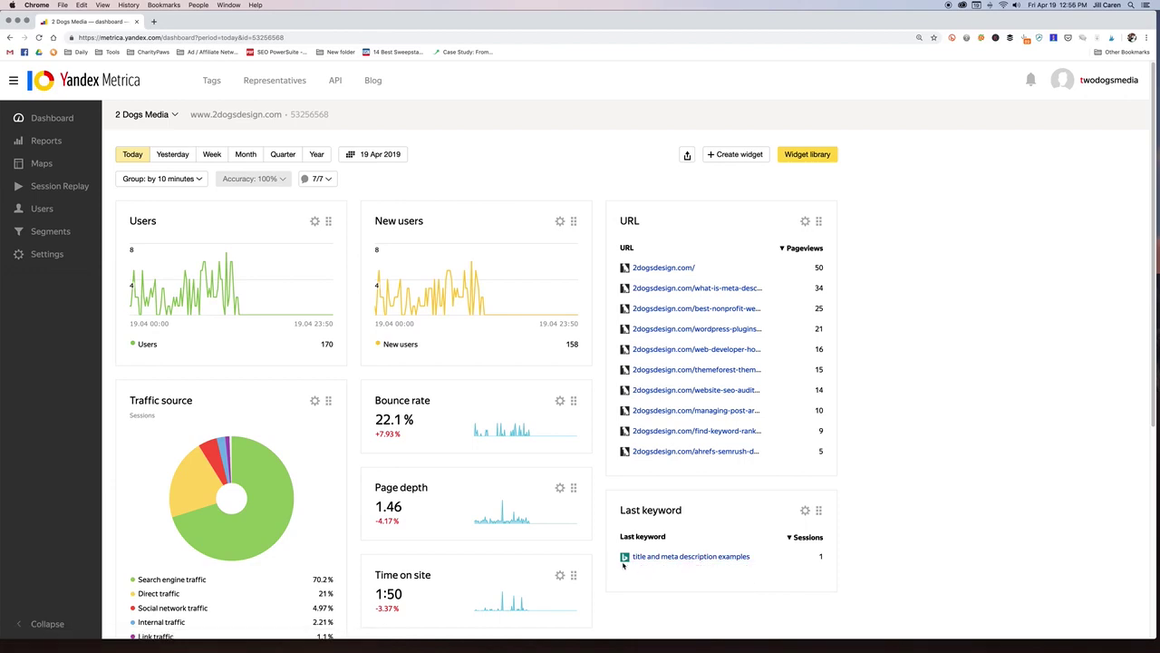
left_click_drag(1148, 371, 1120, 582)
scroll(1119, 582, "up", 5)
Step: Inspect the URL widget's settings and the ready-made widget library, closing both
left_click(805, 222)
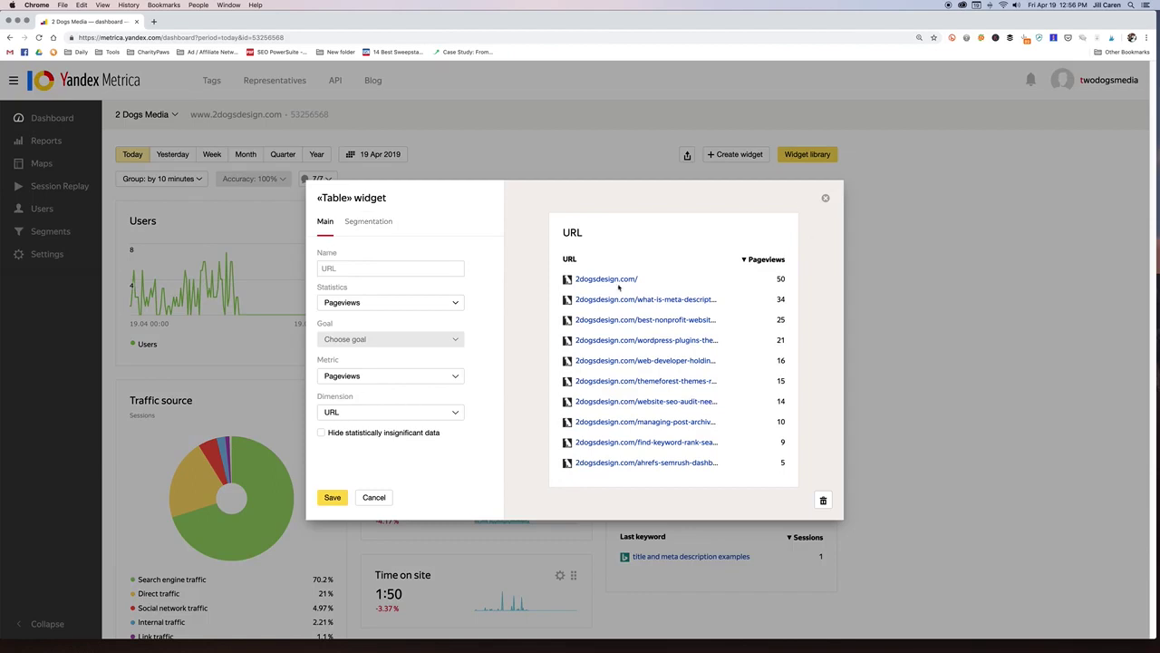
left_click(826, 199)
left_click(820, 156)
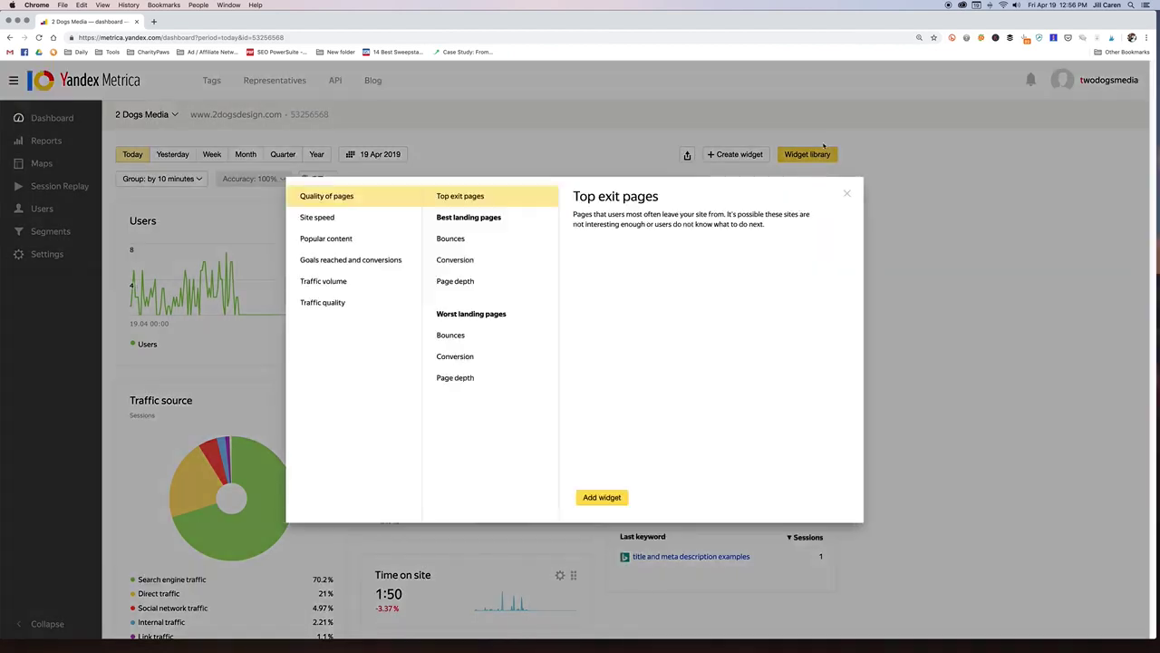
left_click(849, 195)
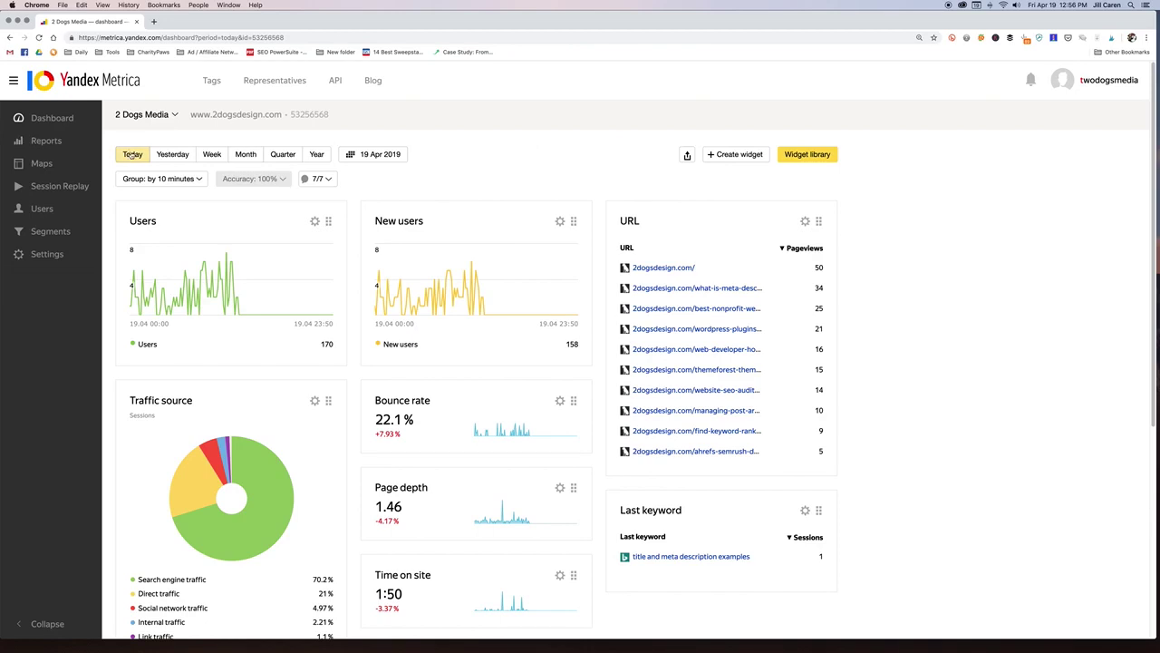
Step: Switch the dashboard period to yesterday, then last quarter, check the calendar, and return to today
left_click(173, 155)
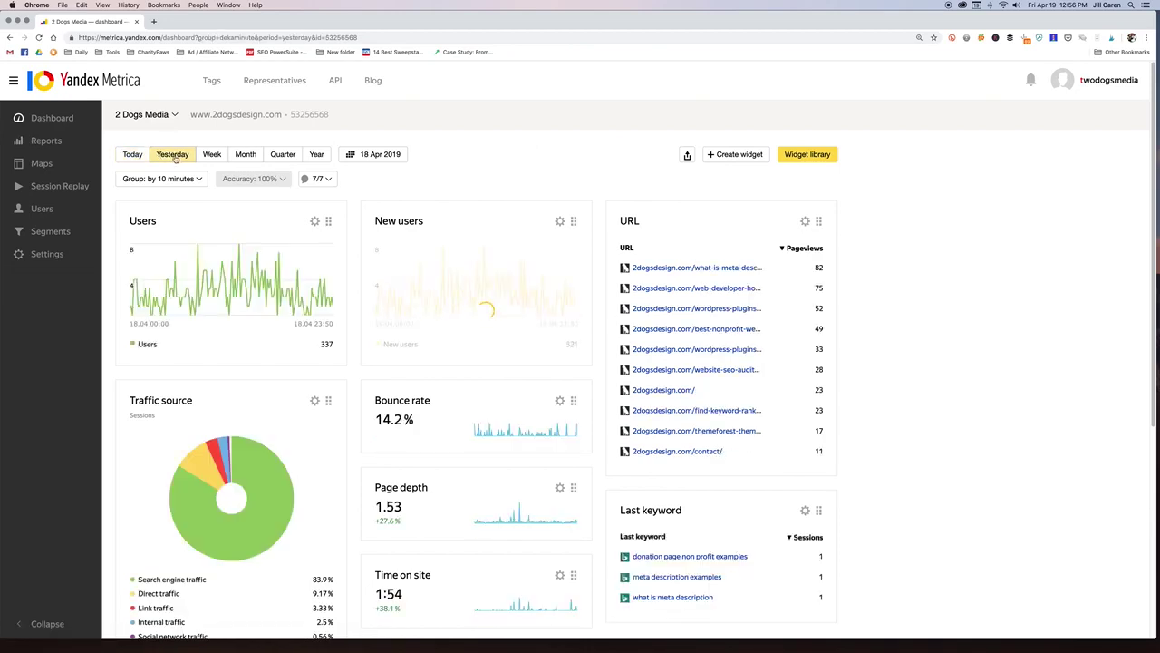
left_click(283, 155)
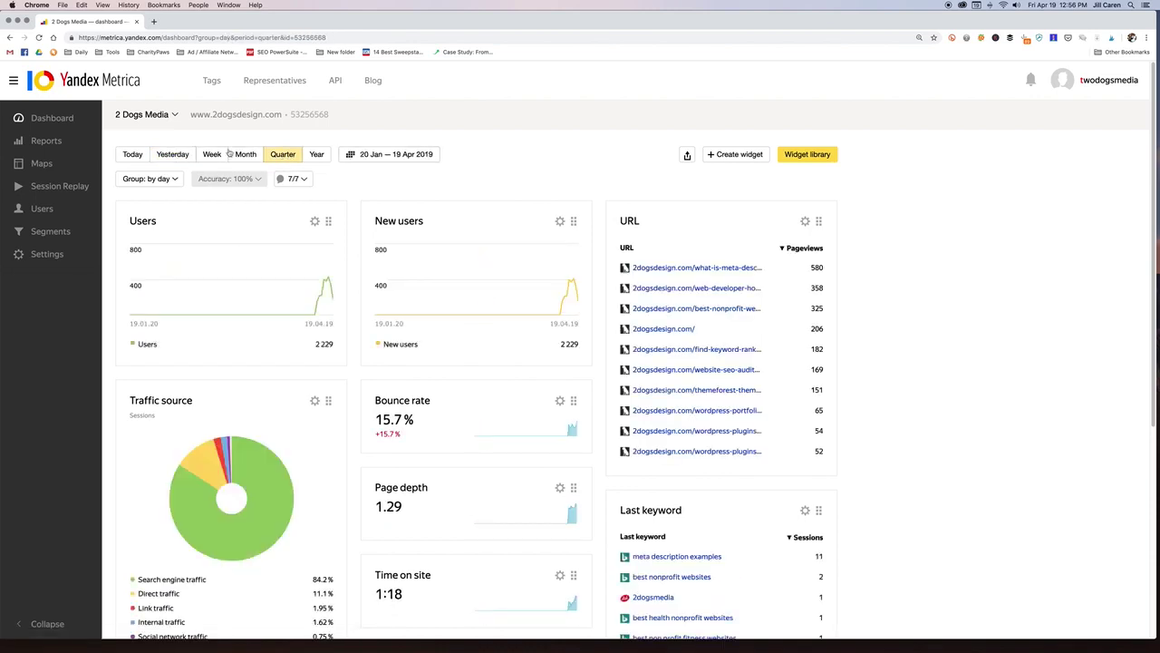
left_click(397, 156)
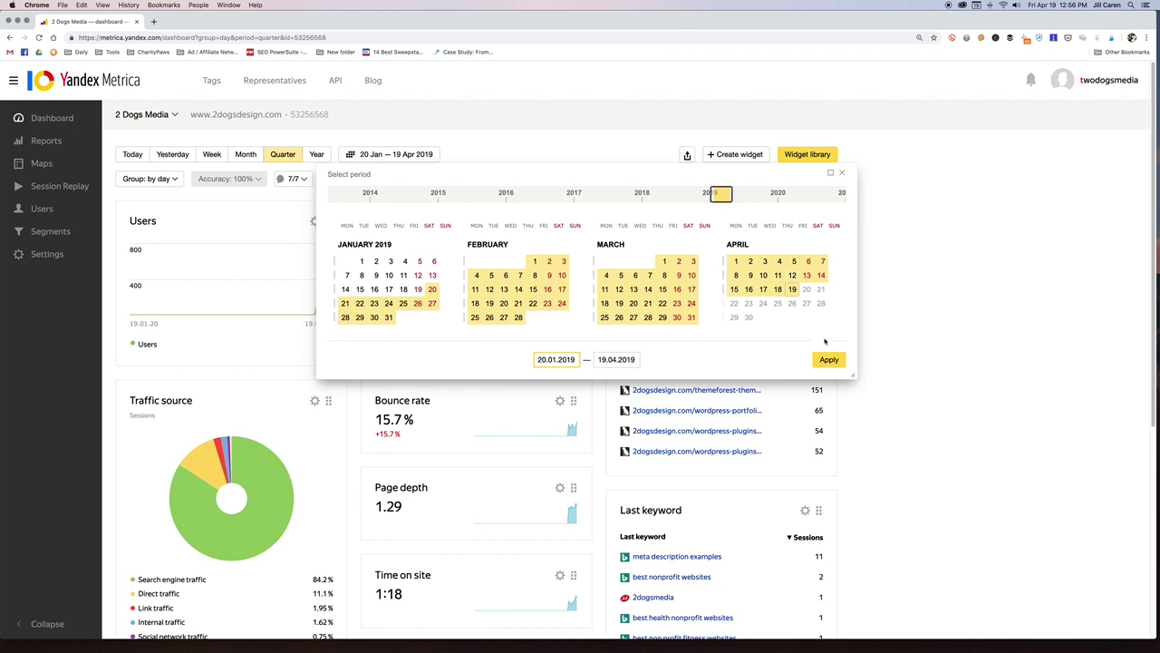
left_click(841, 172)
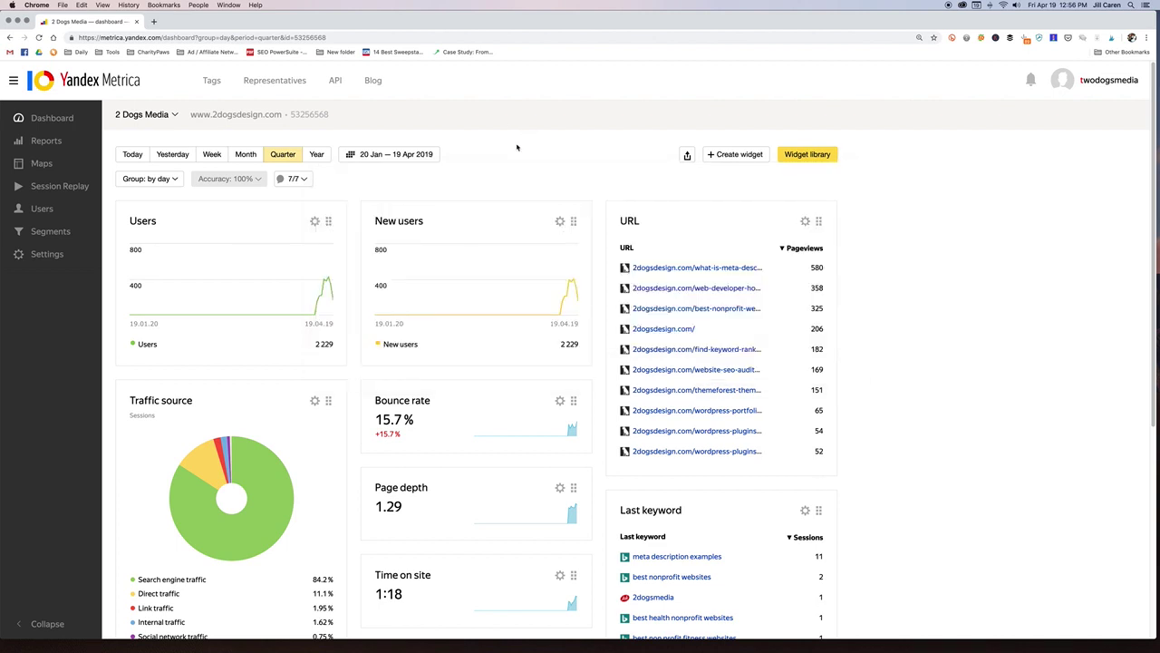
left_click(132, 154)
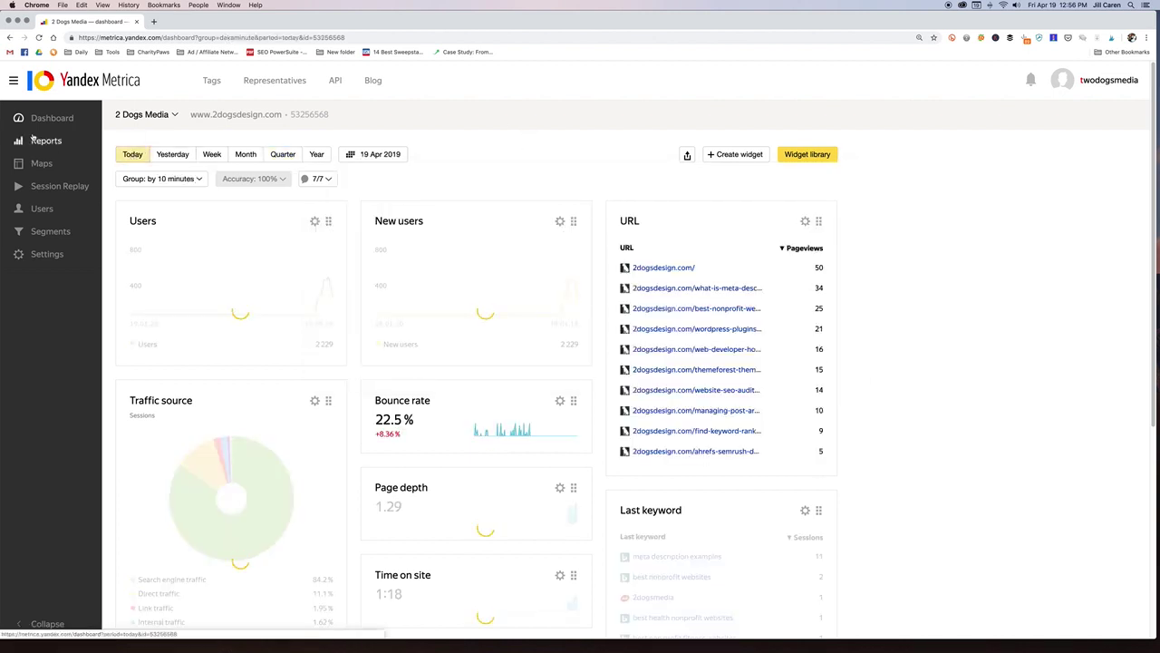
Step: Open the Traffic report and group its sessions chart by hour
left_click(40, 147)
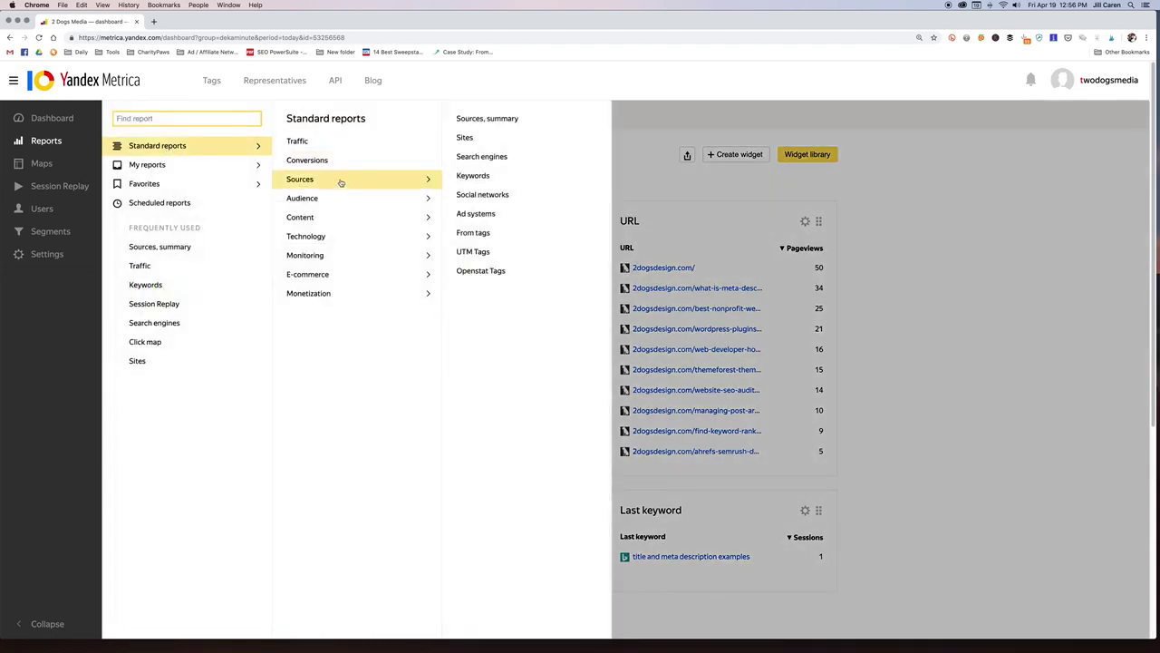
left_click(298, 141)
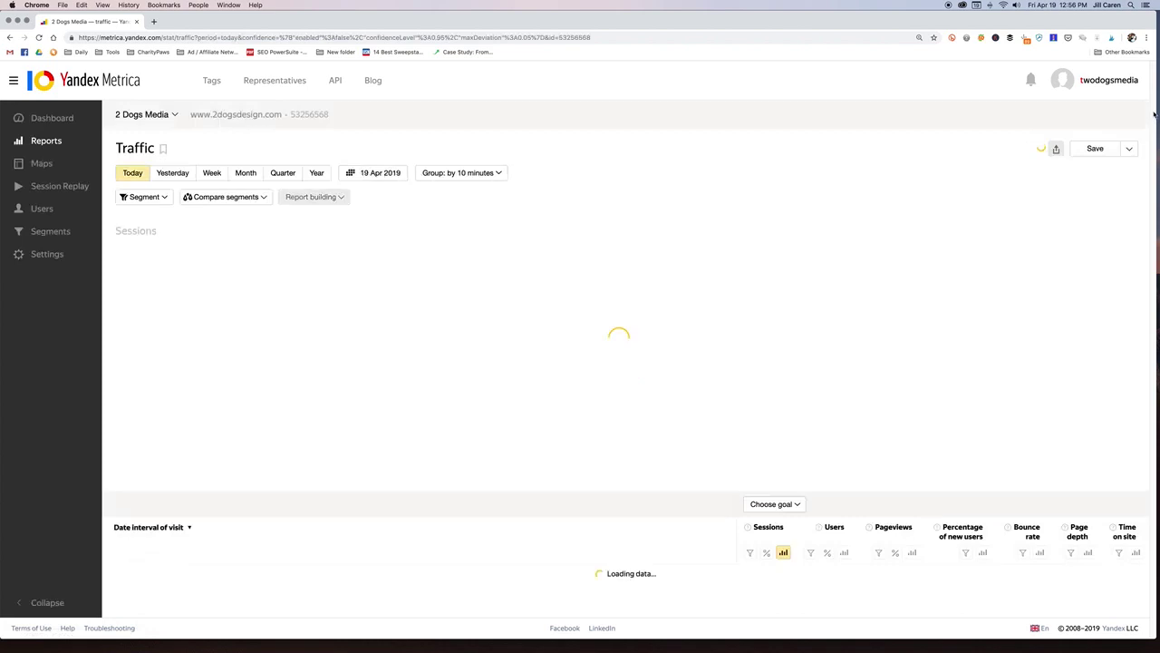
scroll(1151, 163, "down", 2)
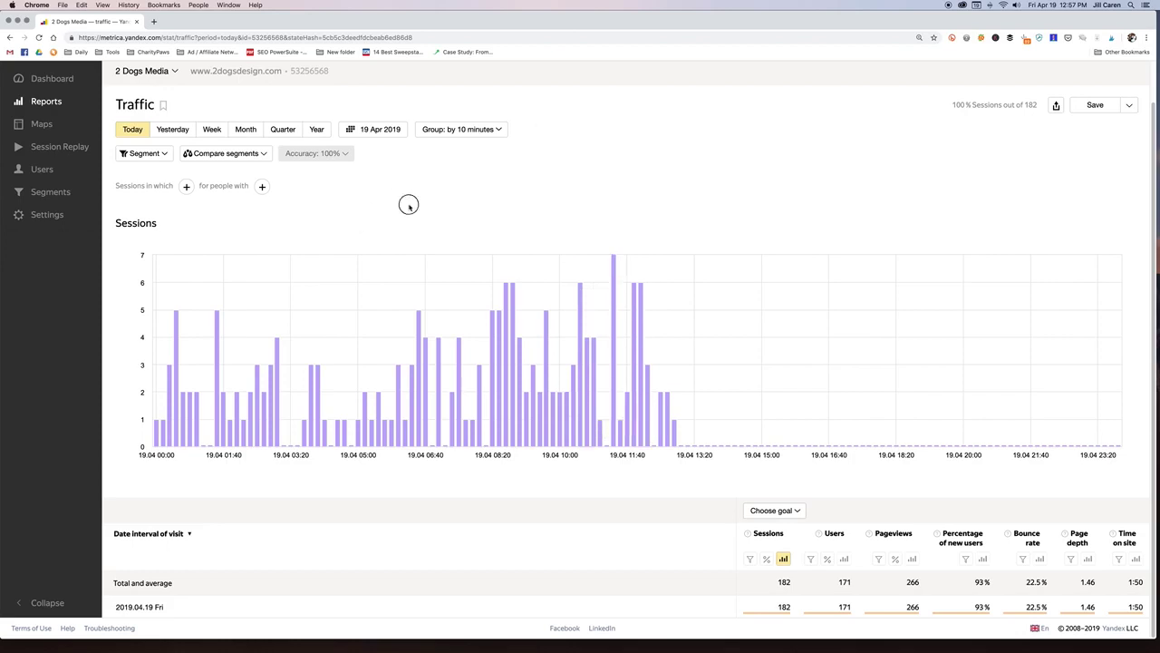
left_click(487, 130)
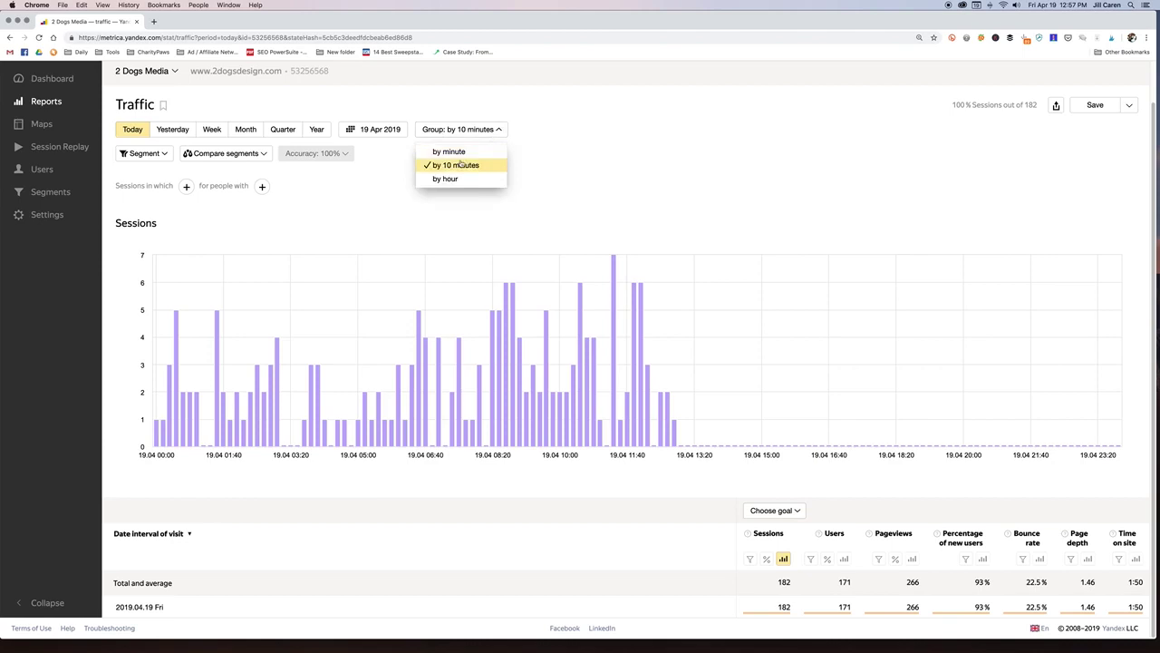
left_click(457, 180)
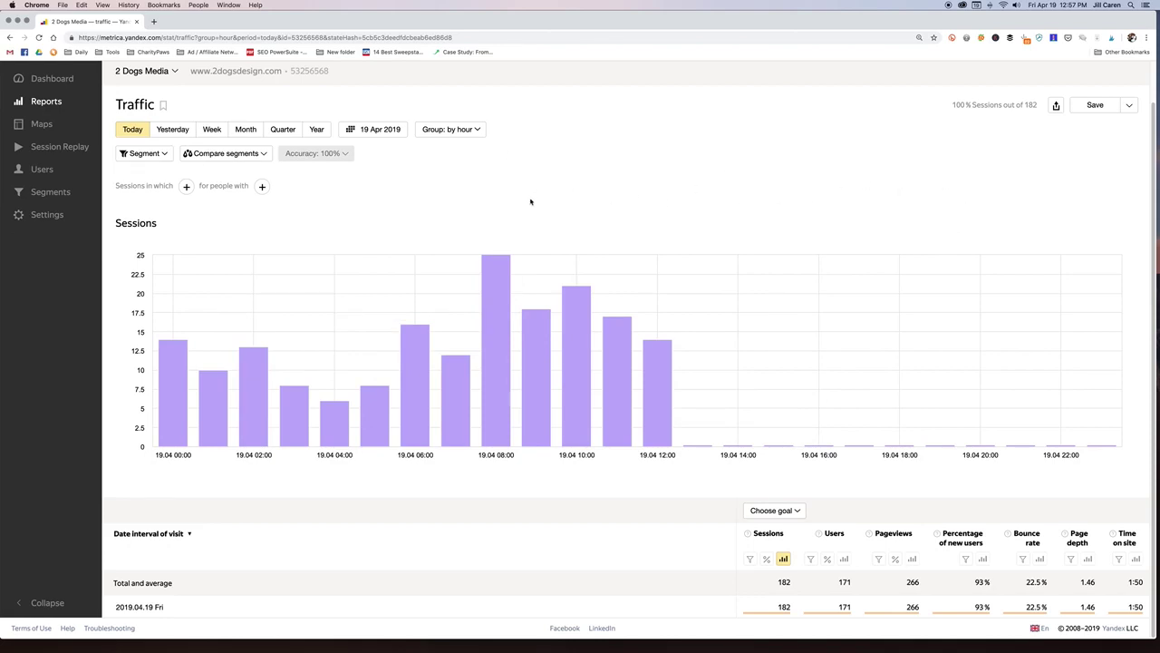
left_click(47, 103)
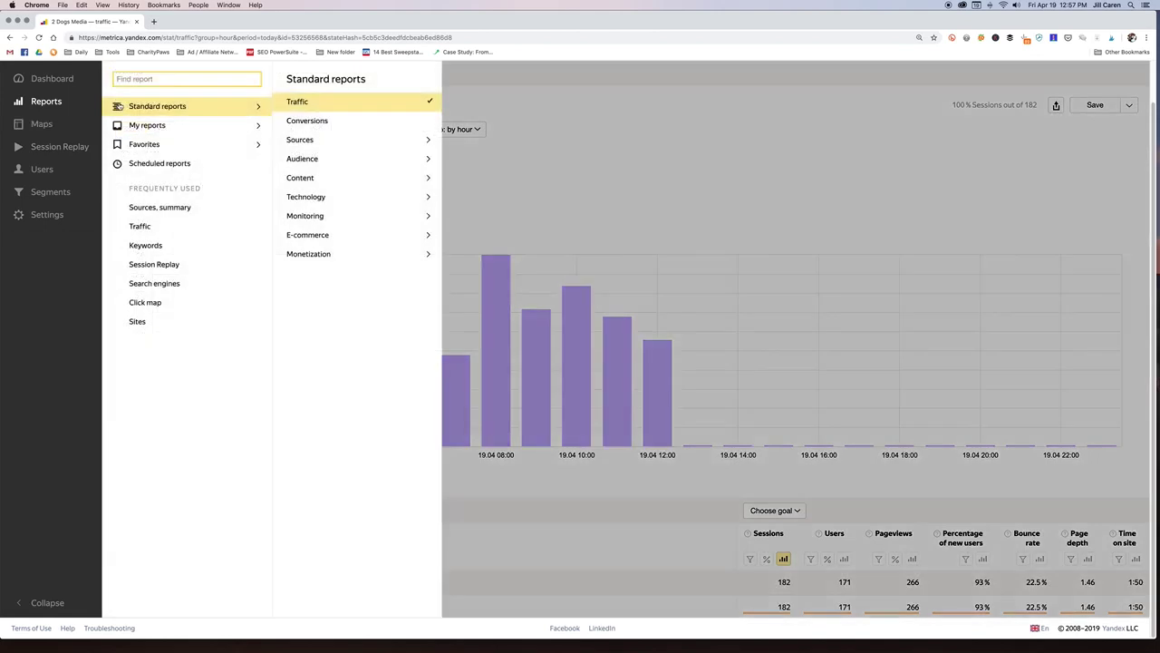
Step: Glance at the Keywords report, then open Sources > Search engines and scroll through its chart
left_click(145, 246)
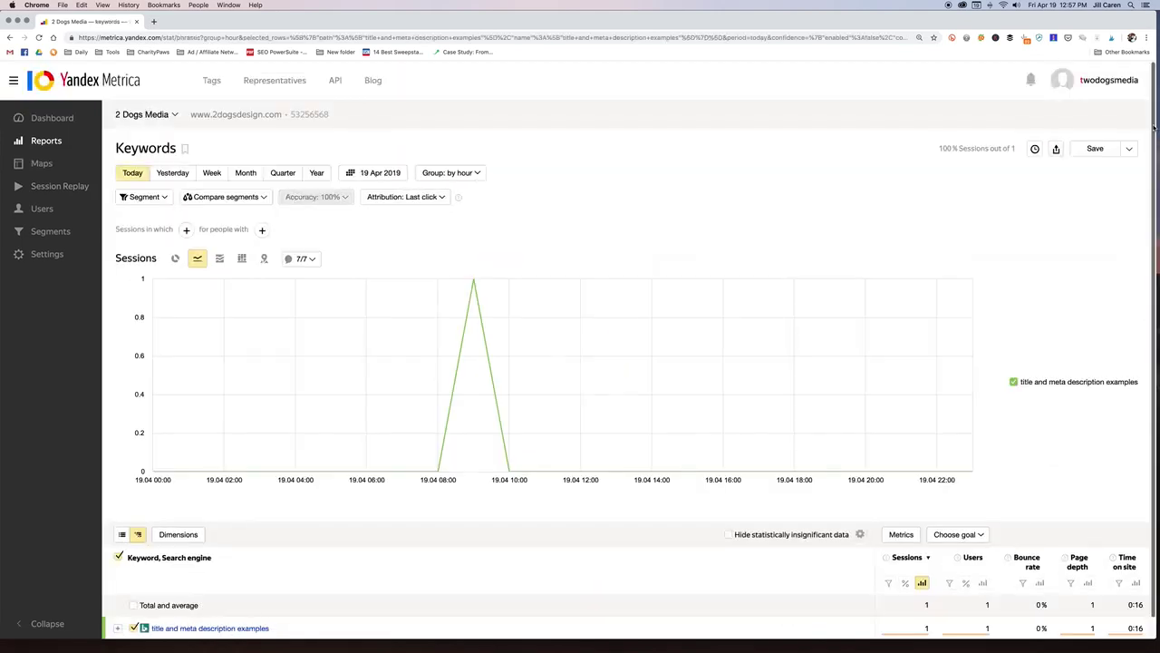
scroll(1133, 109, "down", 1)
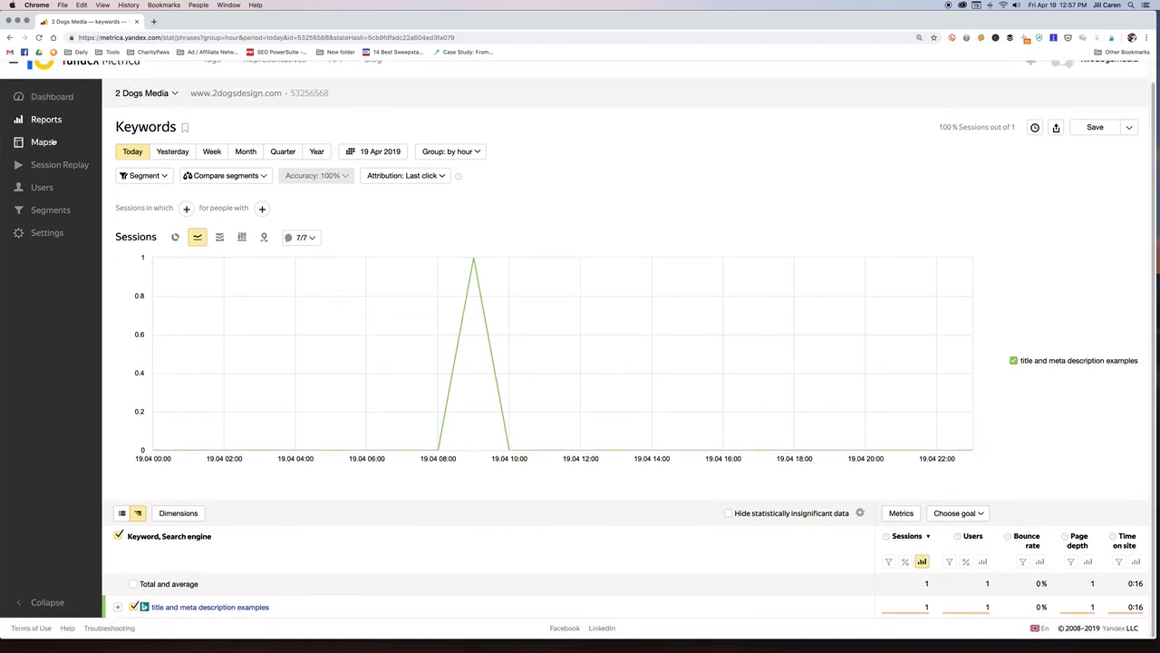
left_click(43, 120)
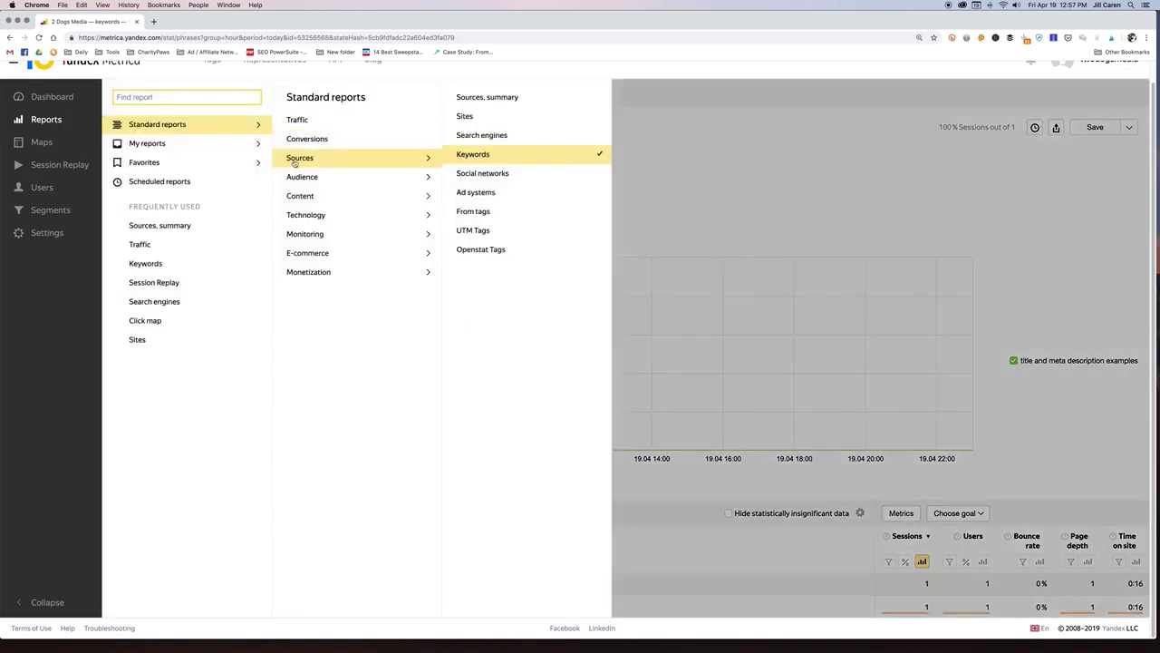
left_click(165, 304)
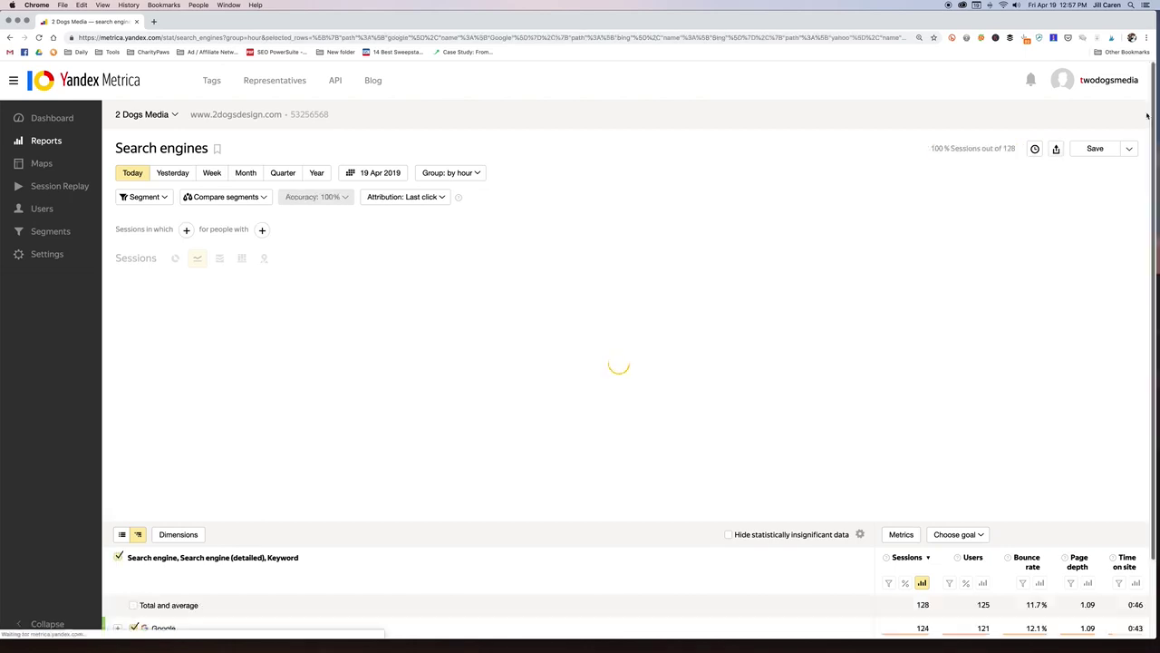
scroll(1145, 163, "down", 2)
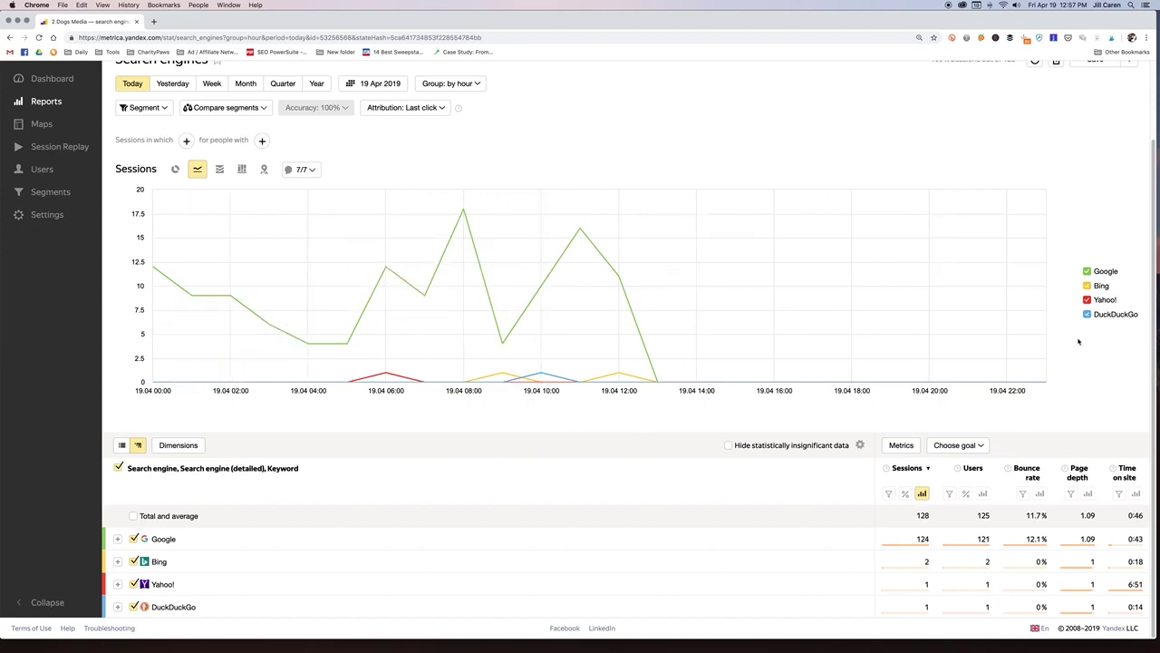
scroll(1150, 190, "up", 1)
scroll(1149, 190, "up", 2)
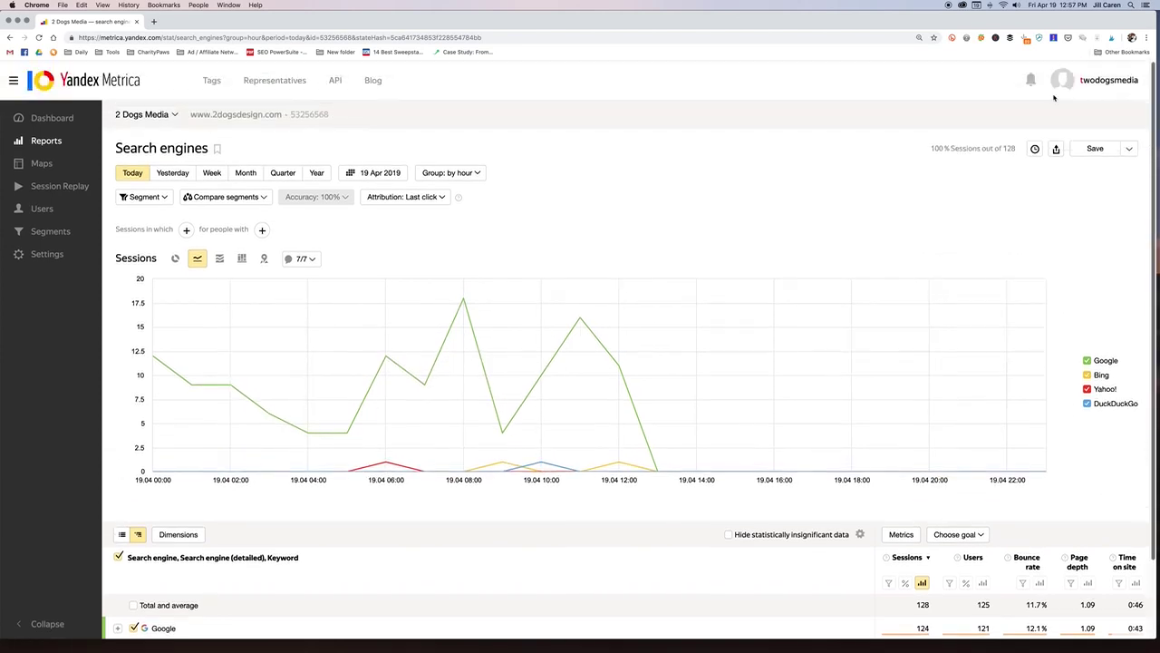
Step: Check My reports, then choose Maps > Link map for the 2 Dogs Media homepage
left_click(56, 142)
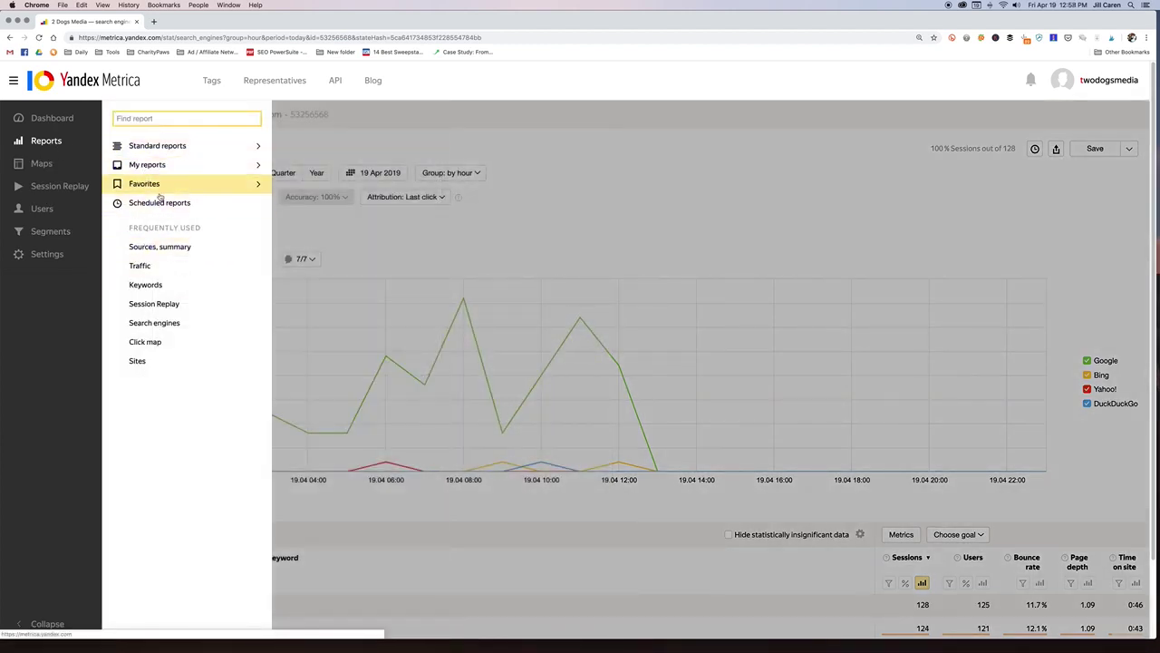
mouse_move(158, 175)
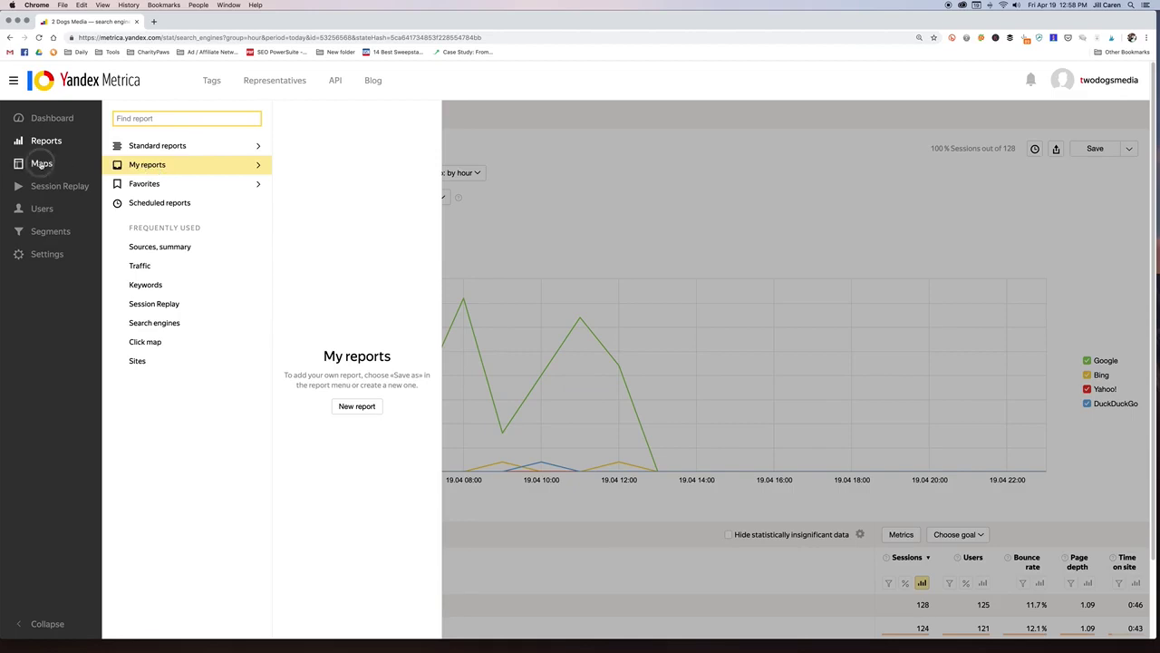
left_click(42, 163)
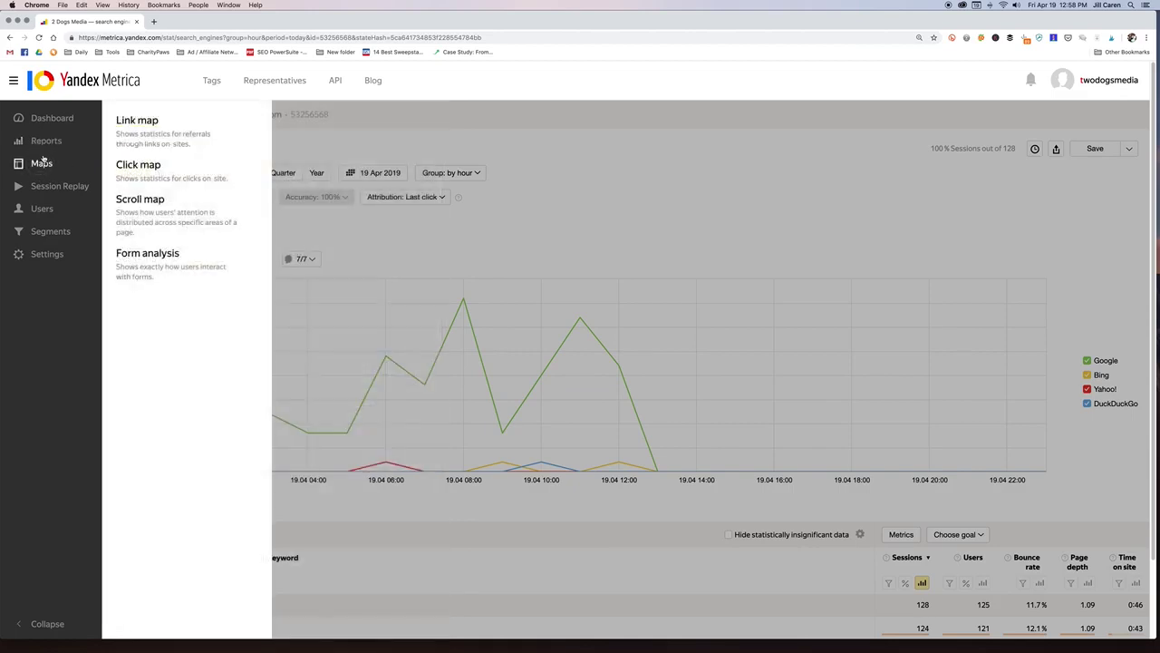
left_click(170, 137)
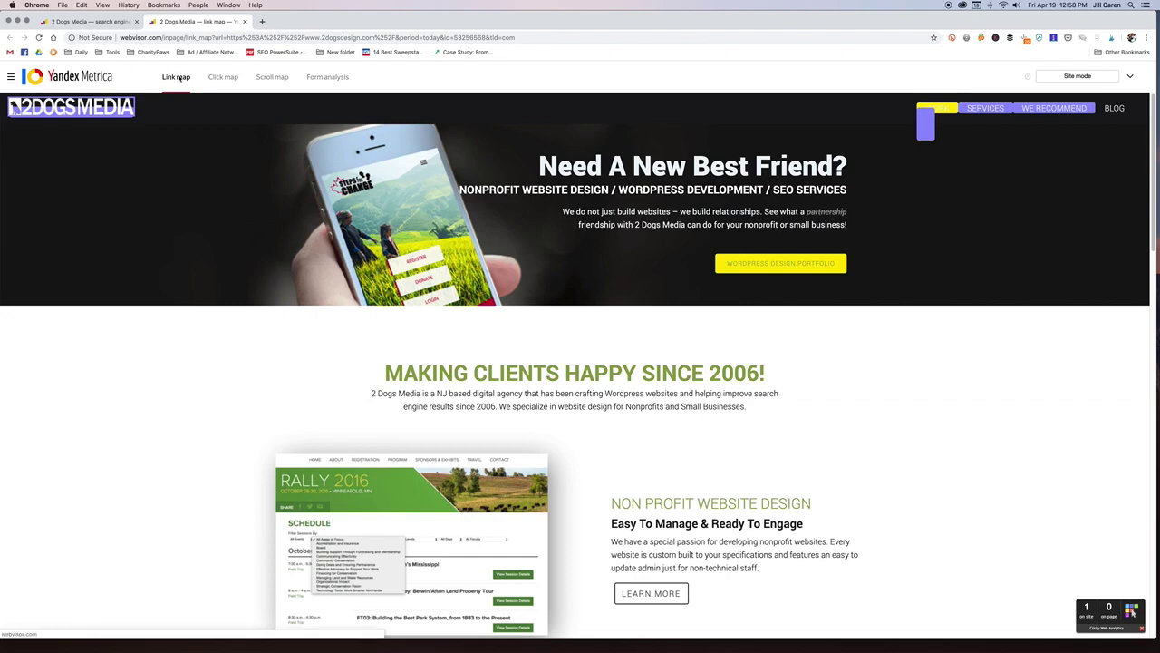
Step: Switch the homepage map to the Scroll map view and scroll it briefly
left_click(279, 79)
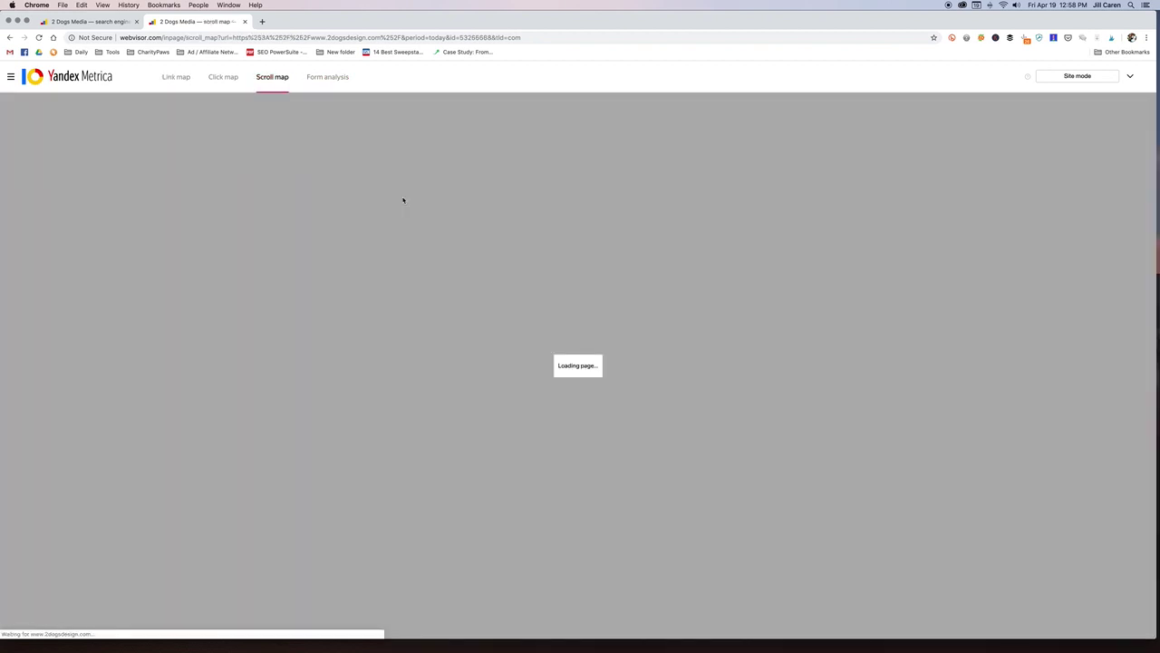
scroll(404, 200, "down", 5)
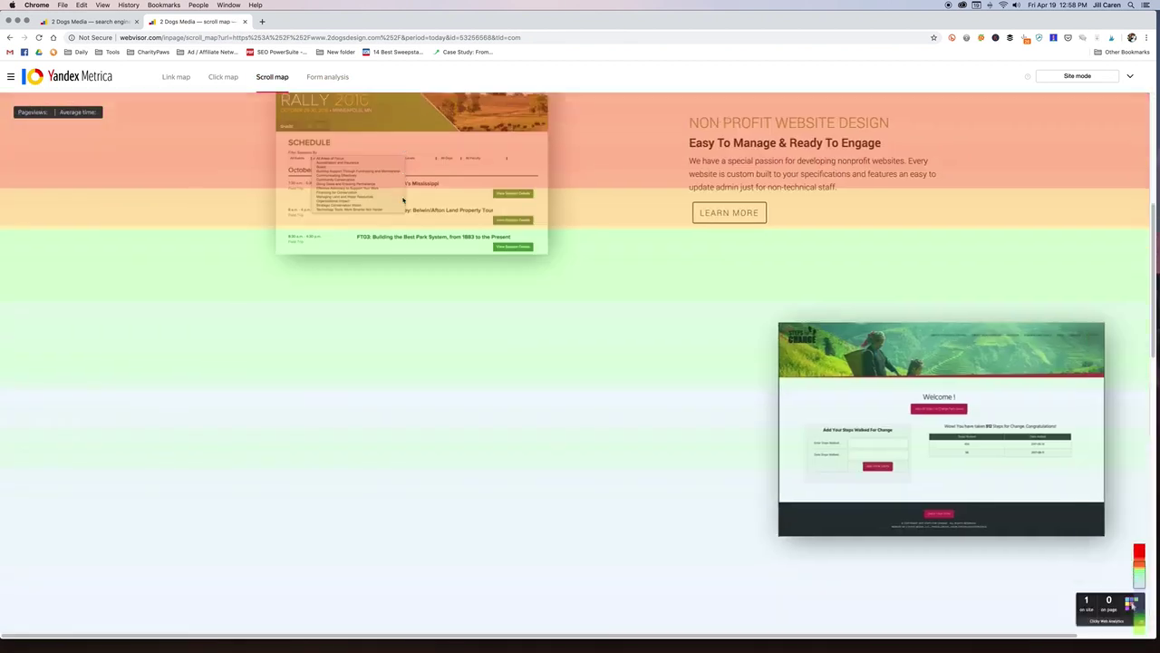
scroll(403, 199, "up", 5)
Step: View the Click map through the whole homepage, then close the map tab
left_click(223, 76)
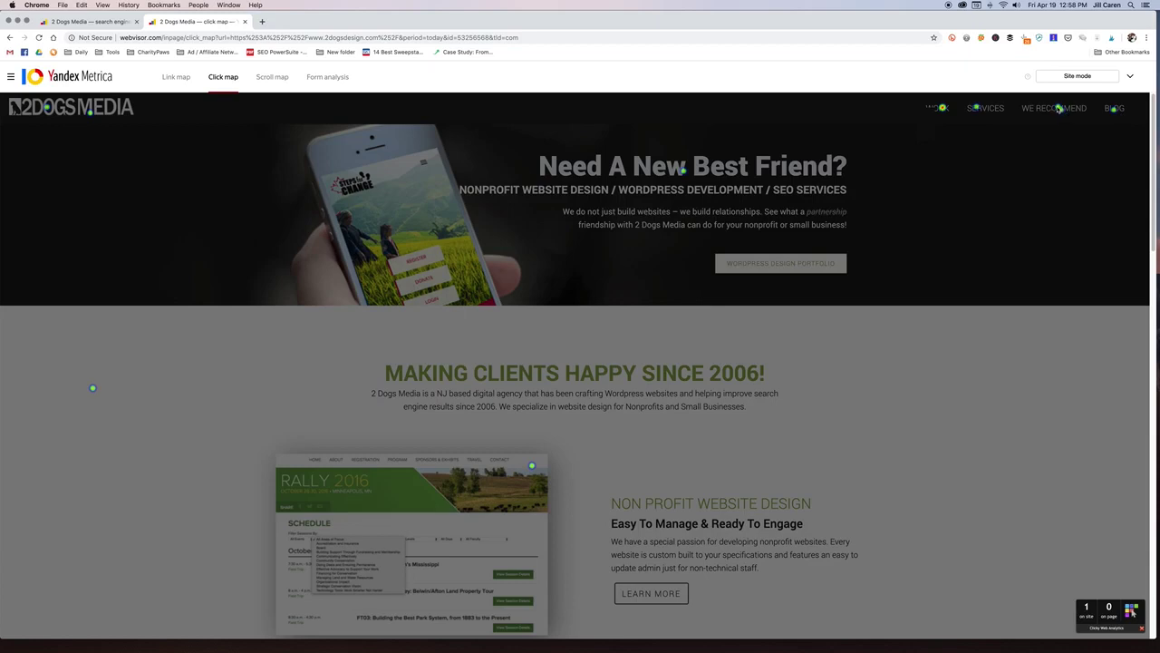
scroll(92, 213, "down", 5)
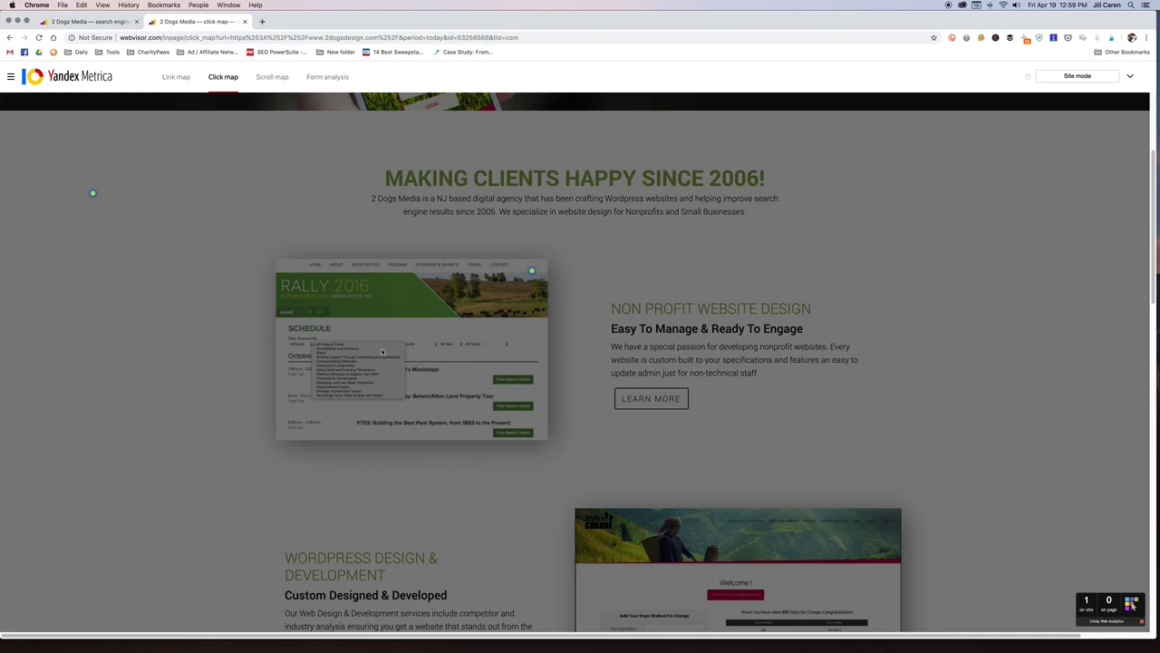
scroll(580, 363, "down", 1)
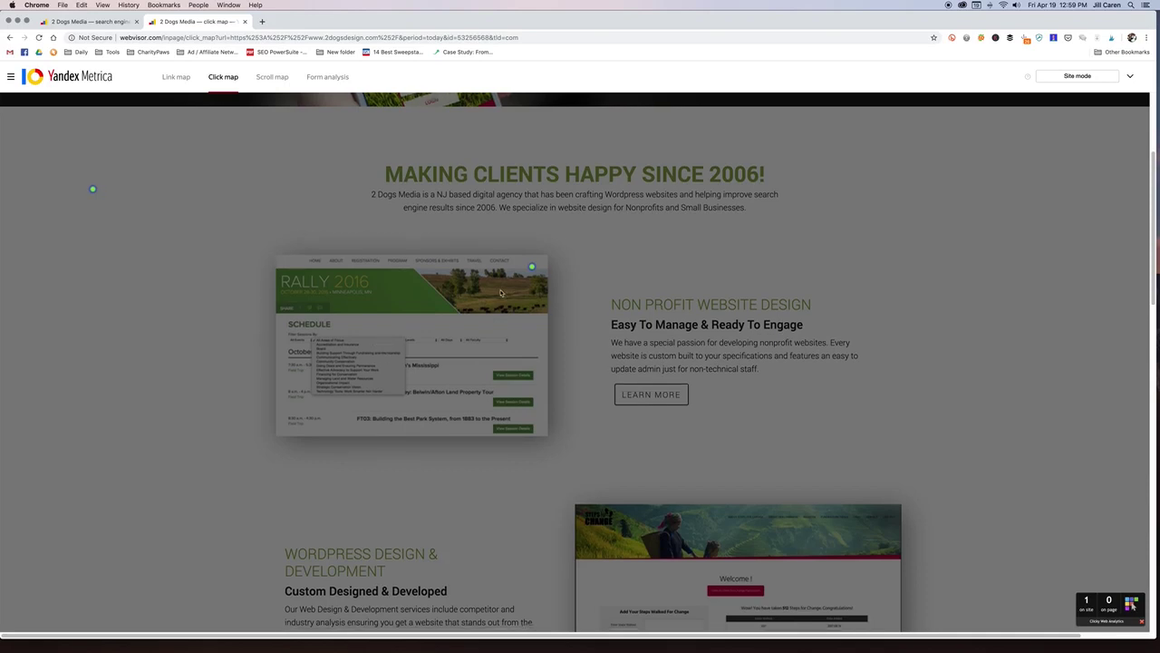
scroll(508, 298, "down", 2)
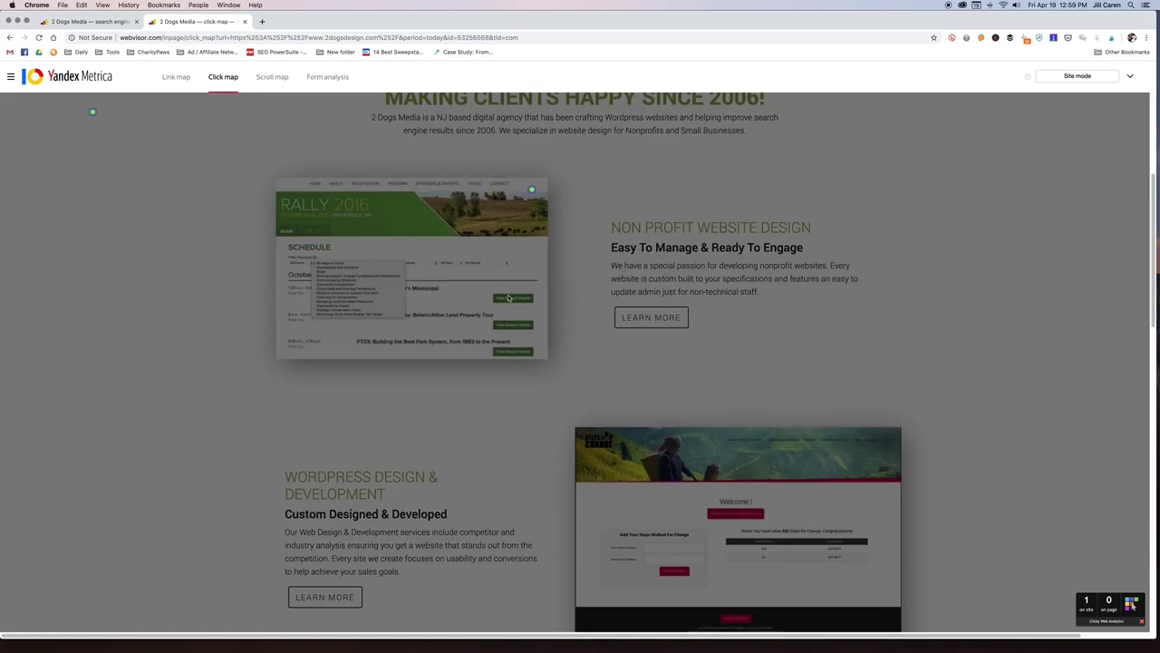
scroll(509, 298, "down", 10)
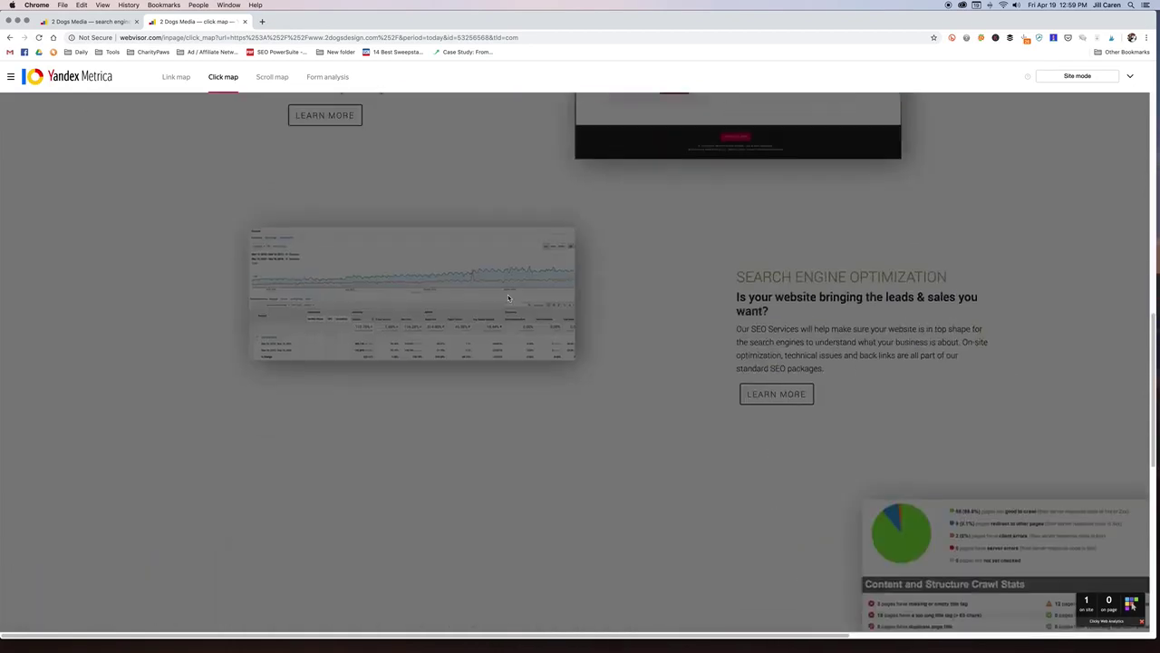
scroll(508, 298, "down", 5)
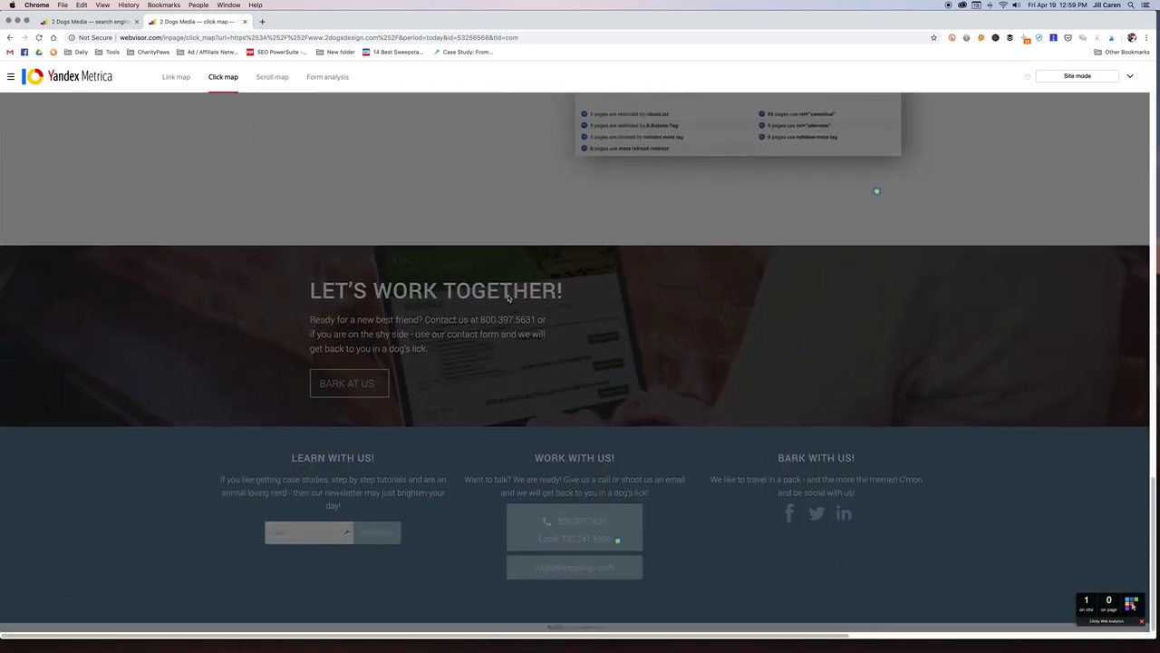
scroll(509, 298, "up", 2)
scroll(514, 344, "down", 2)
scroll(612, 542, "up", 20)
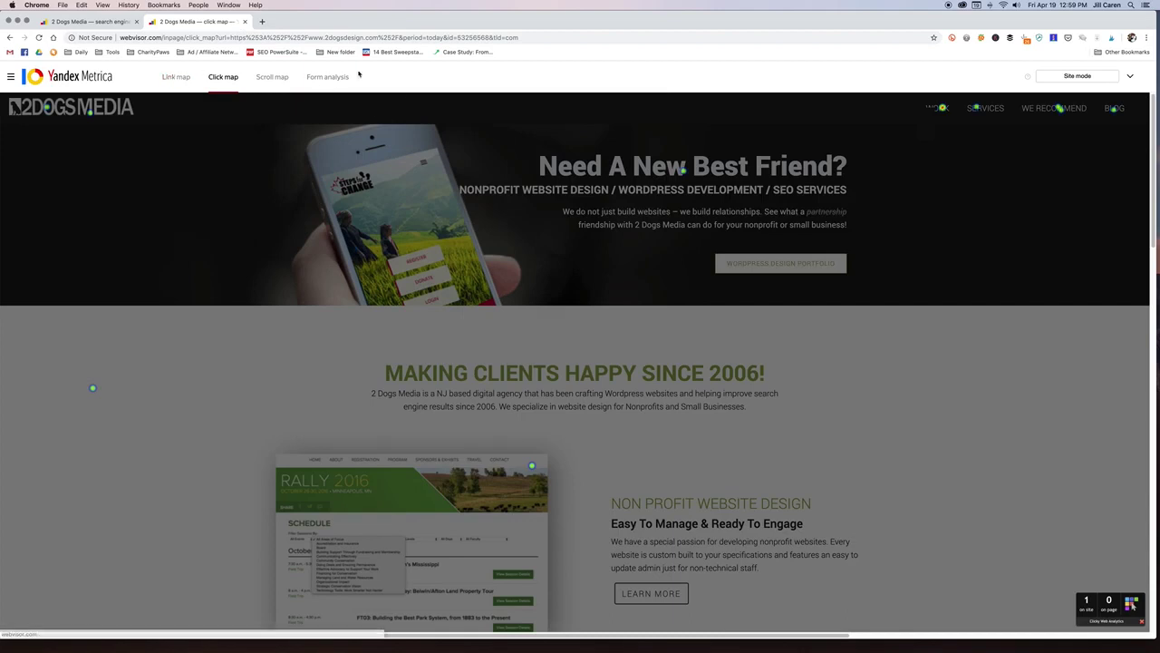
left_click(245, 22)
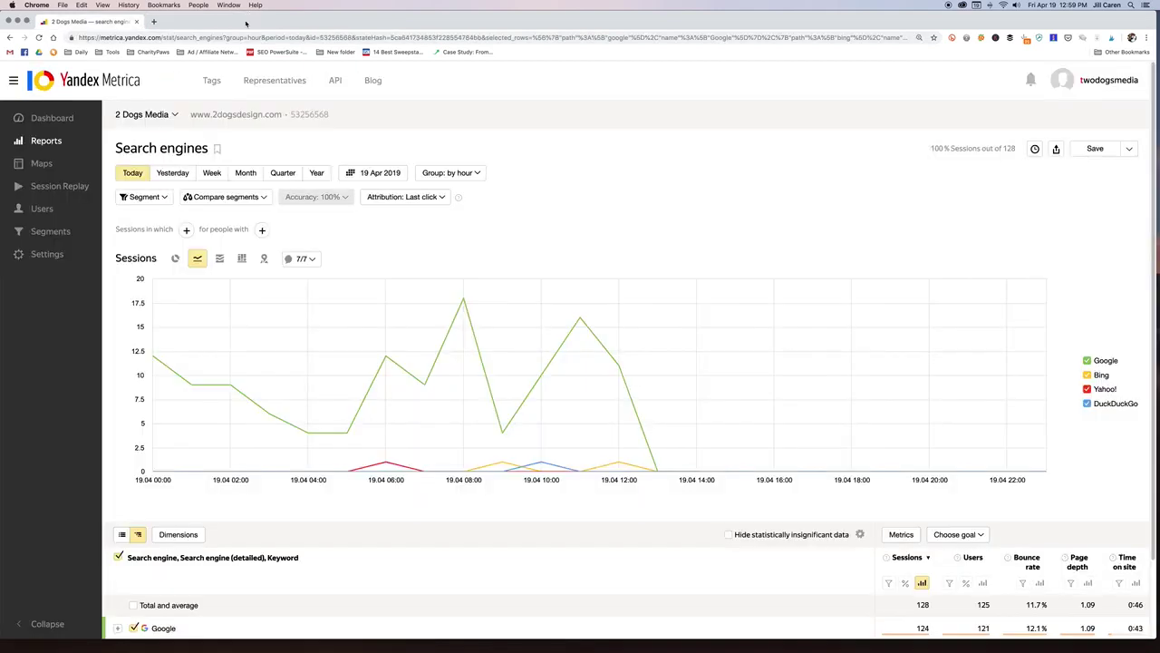
Step: Open Session Replay, scroll today's session list and play back one recorded visit
left_click(45, 188)
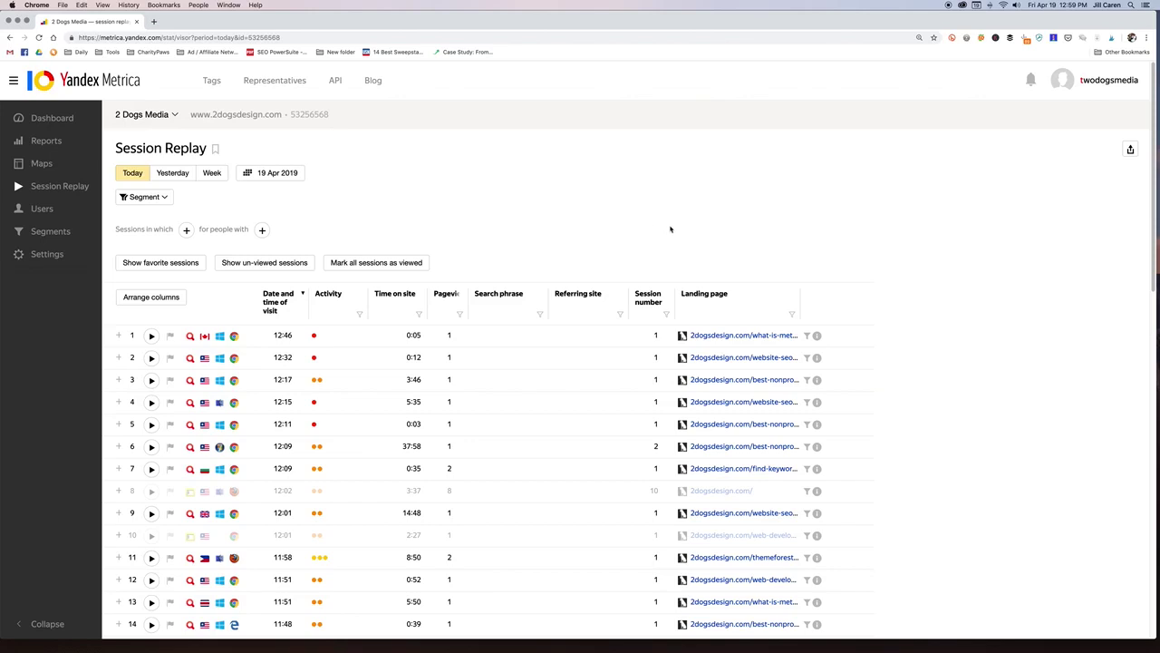
scroll(671, 229, "down", 2)
scroll(671, 229, "down", 2)
scroll(671, 228, "up", 4)
scroll(676, 213, "down", 2)
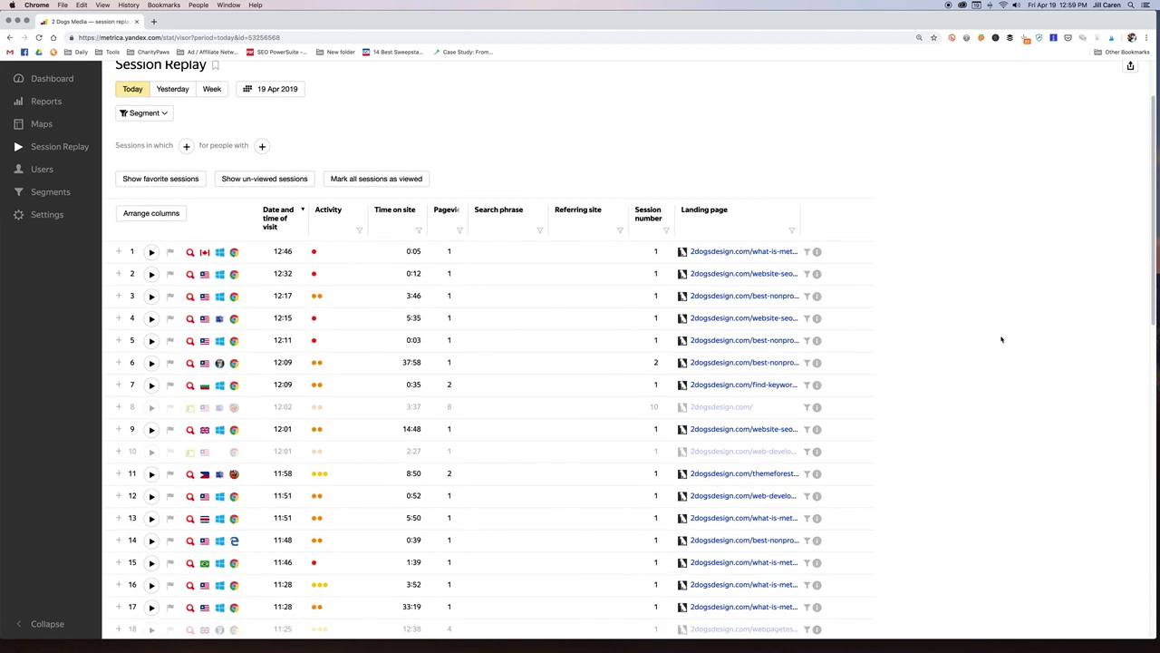
scroll(1004, 343, "down", 3)
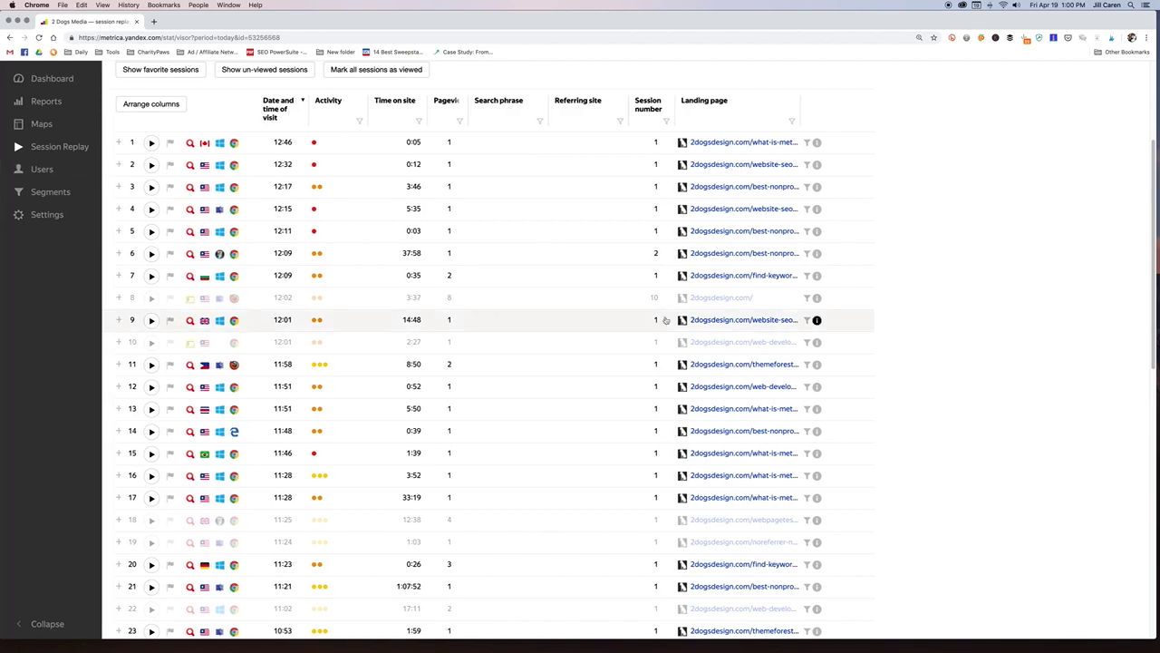
left_click(151, 300)
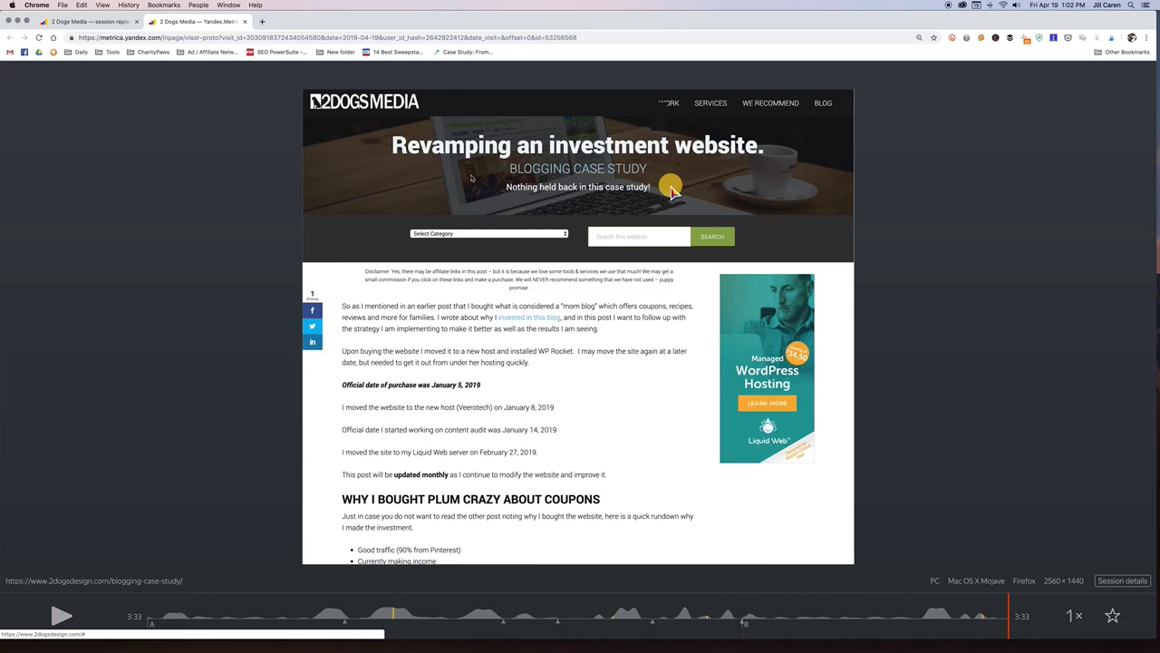
Step: Watch the 3:33 replay on the blogging case study page, then return to the session list
left_click(98, 21)
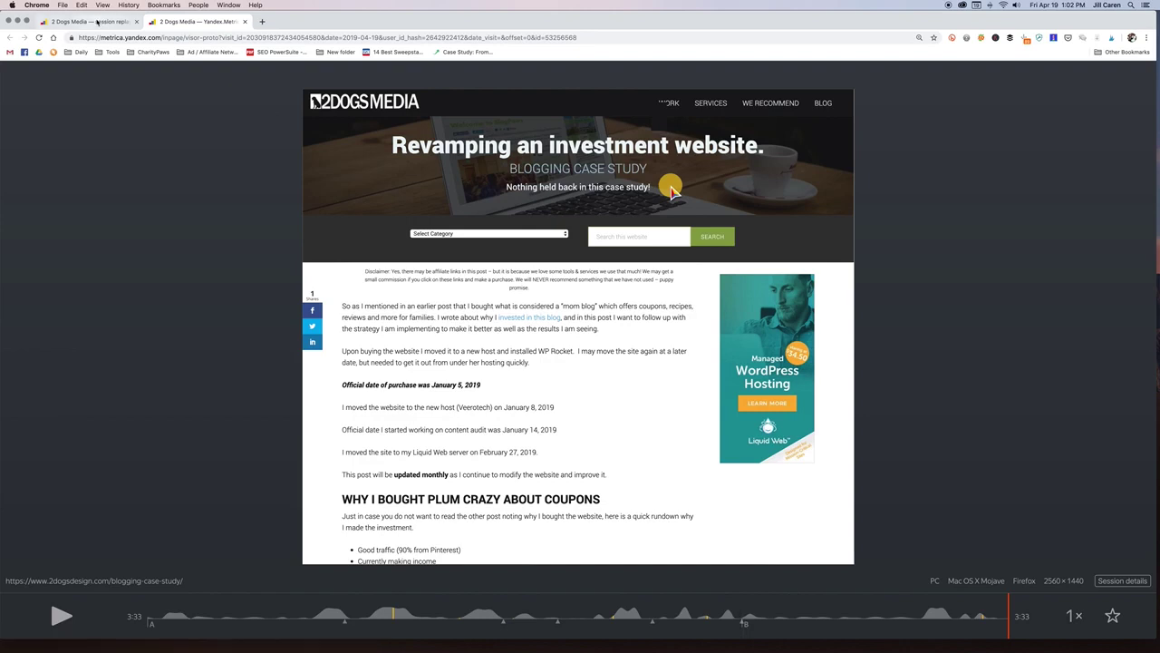
Step: Scroll through the first 50 sessions and load more with Show more
scroll(581, 272, "up", 5)
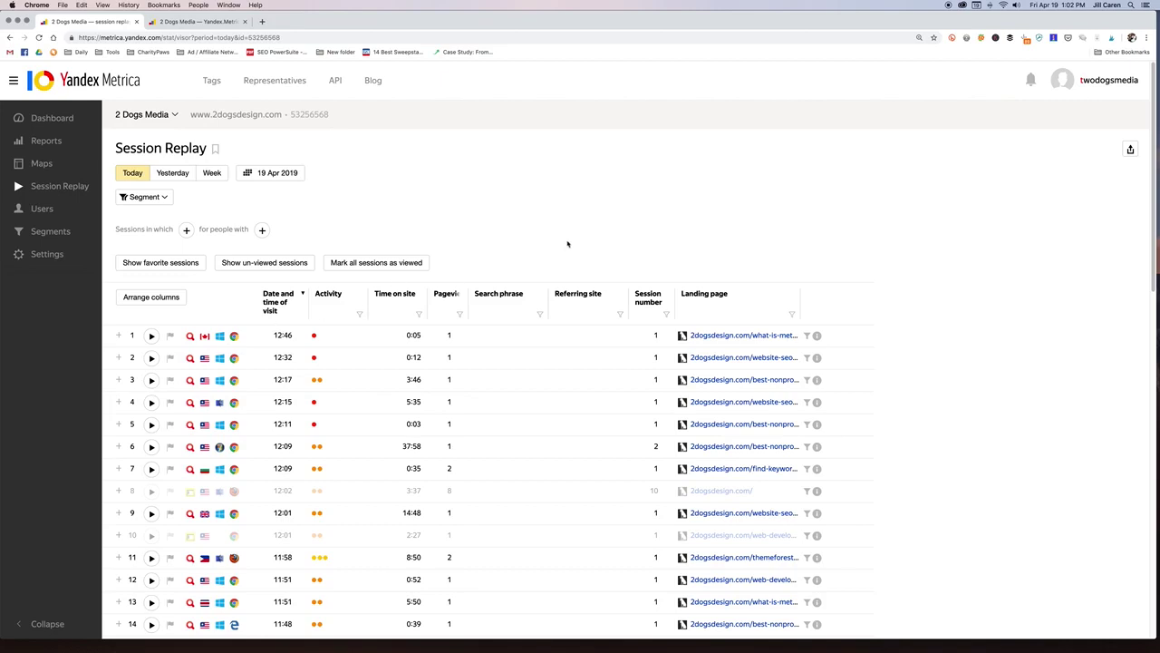
scroll(227, 408, "down", 10)
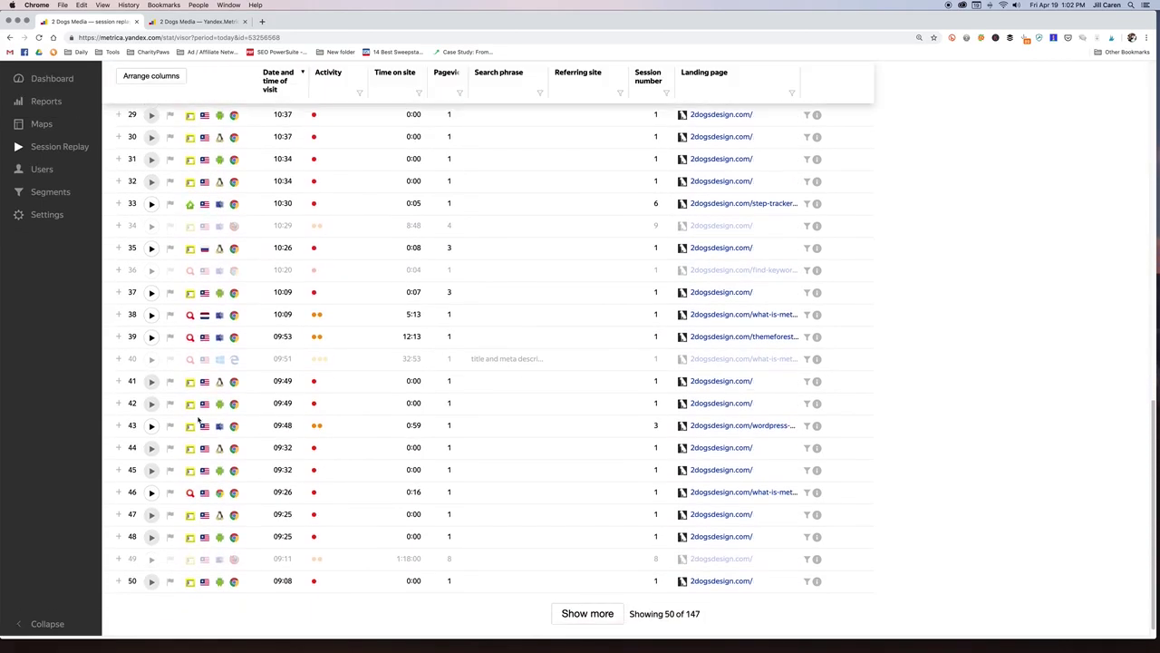
scroll(198, 420, "up", 10)
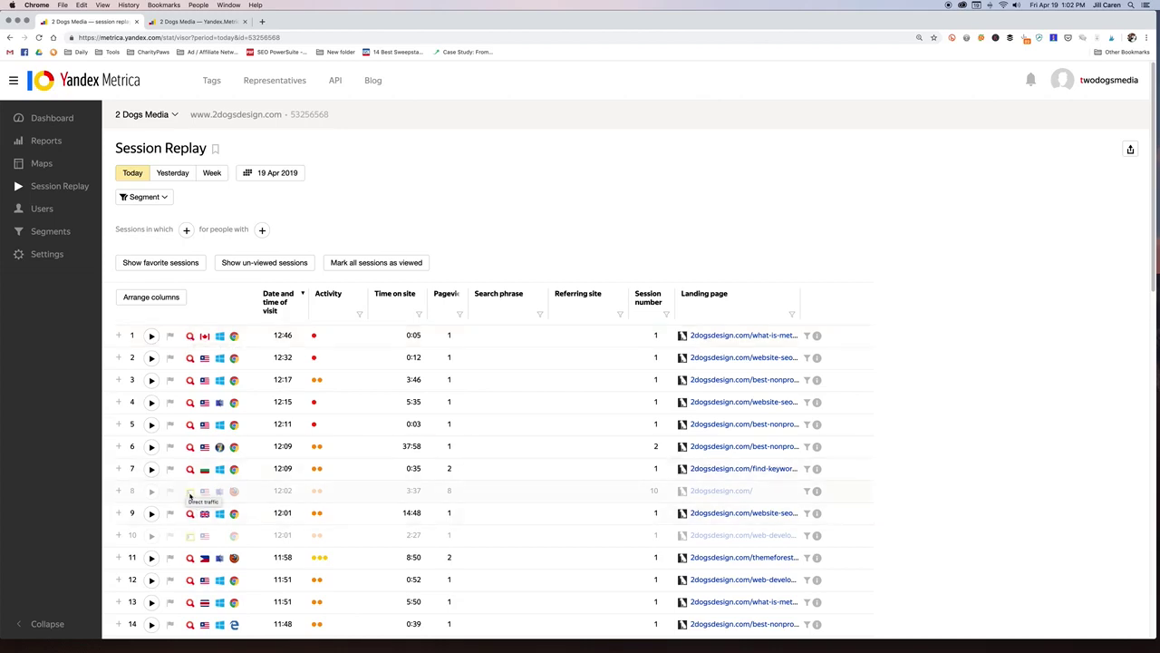
scroll(190, 496, "down", 10)
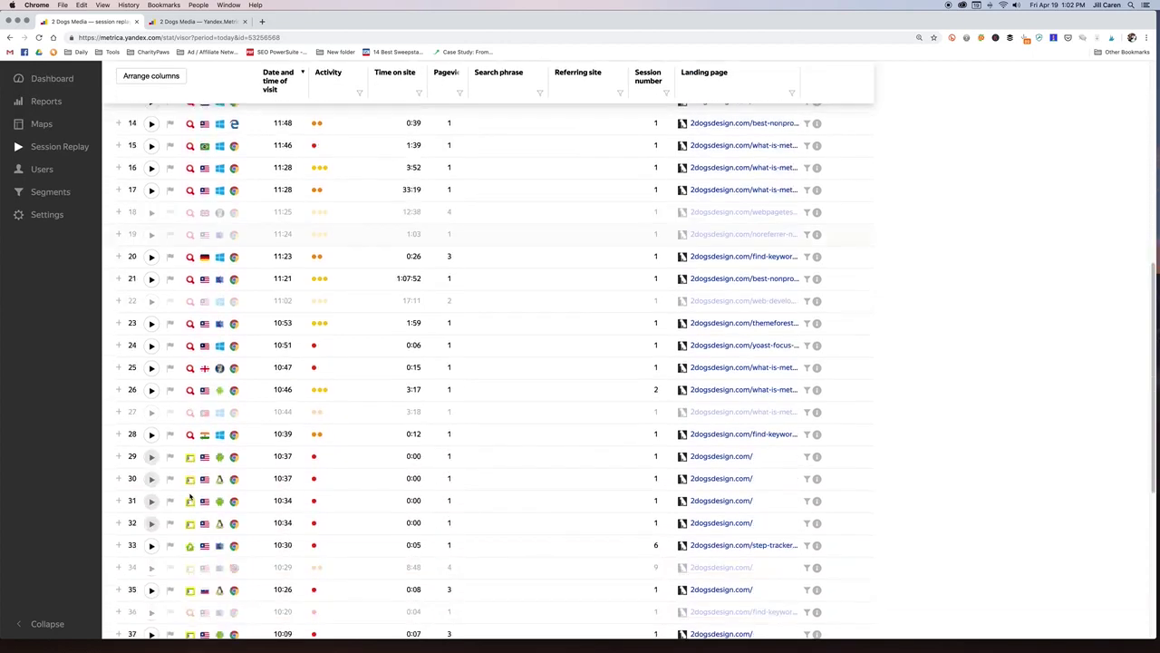
scroll(189, 496, "down", 5)
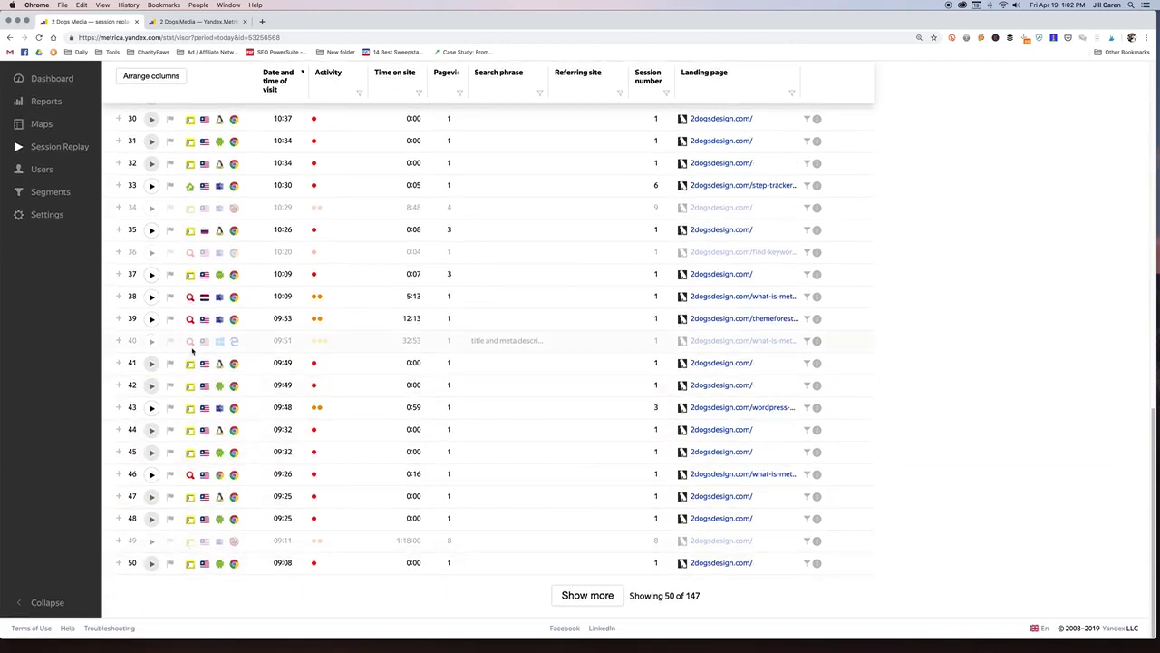
scroll(189, 342, "up", 10)
scroll(189, 342, "down", 10)
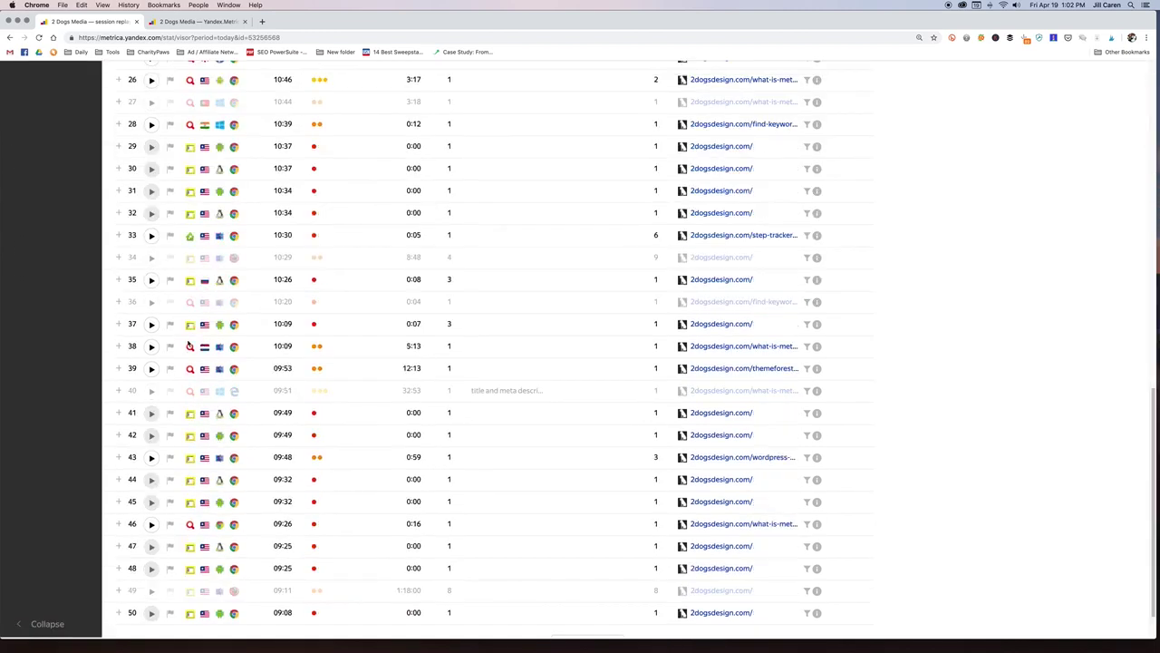
left_click(585, 595)
Step: Scroll through the extended session list and back to the top
scroll(280, 565, "down", 10)
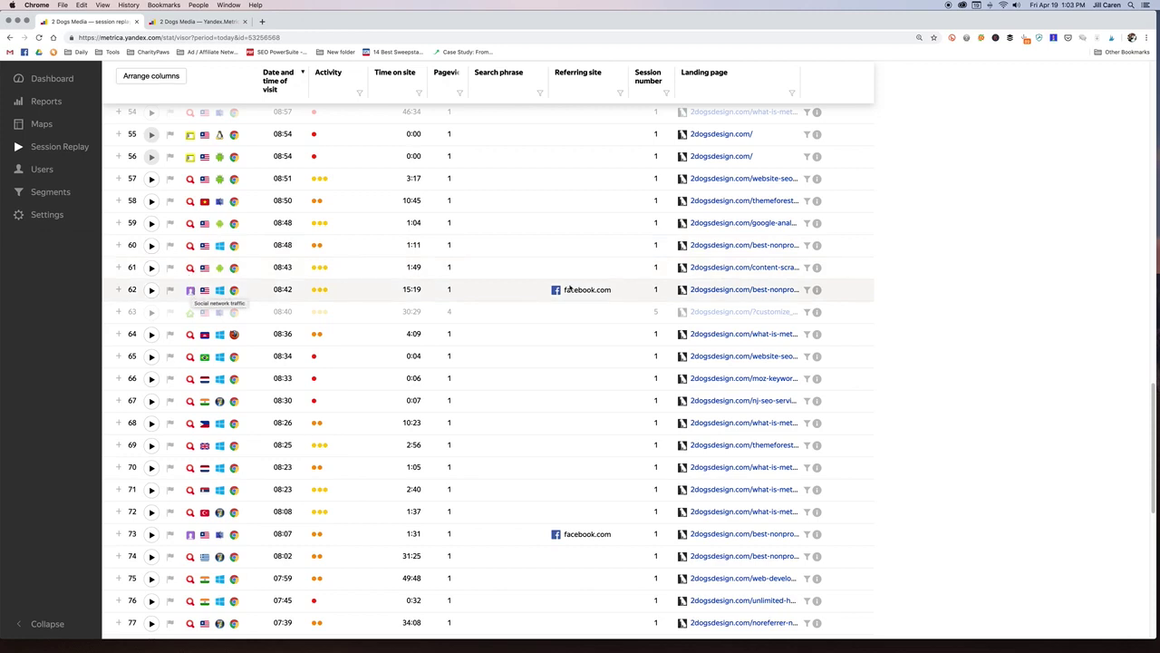
scroll(574, 292, "up", 15)
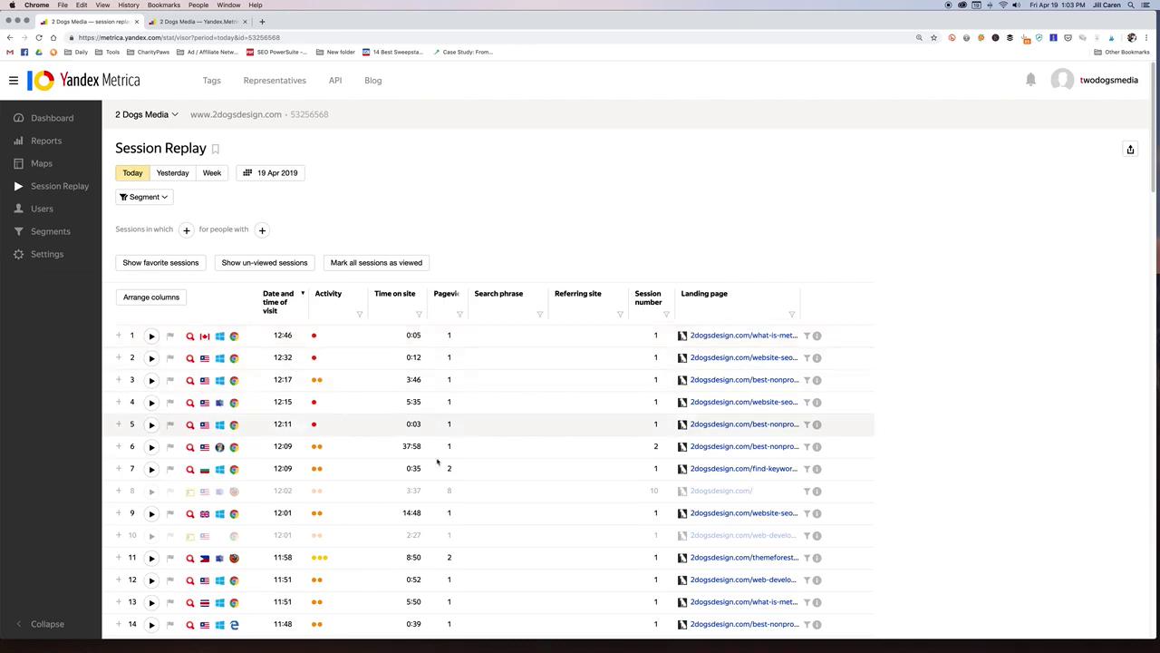
scroll(353, 446, "down", 5)
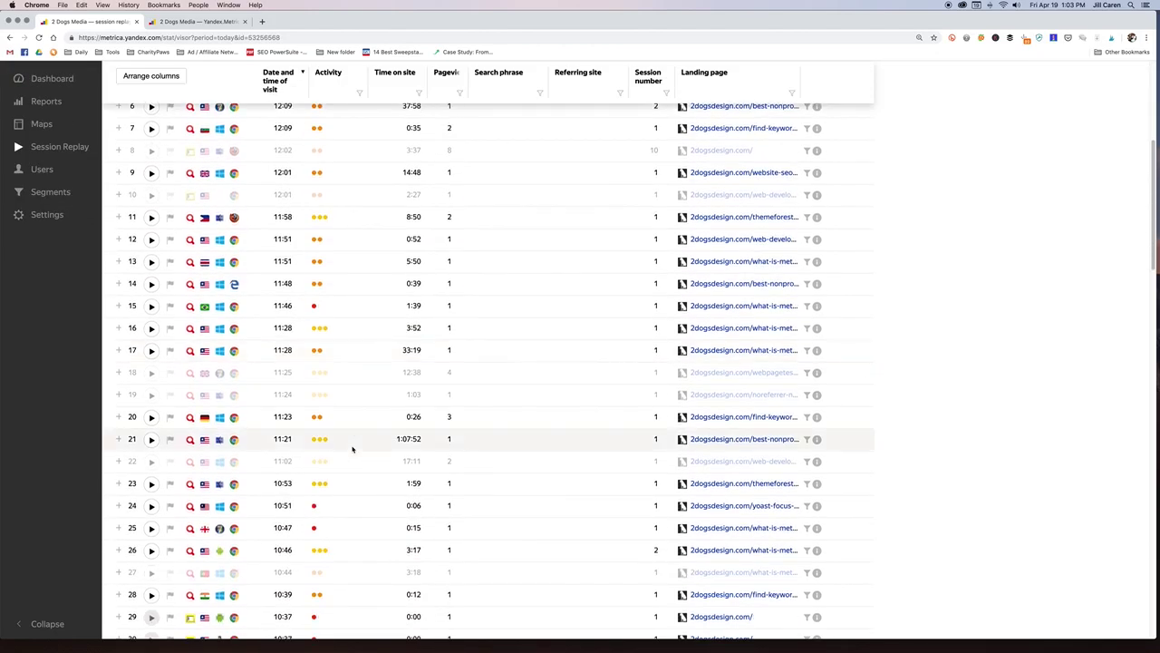
scroll(352, 446, "up", 5)
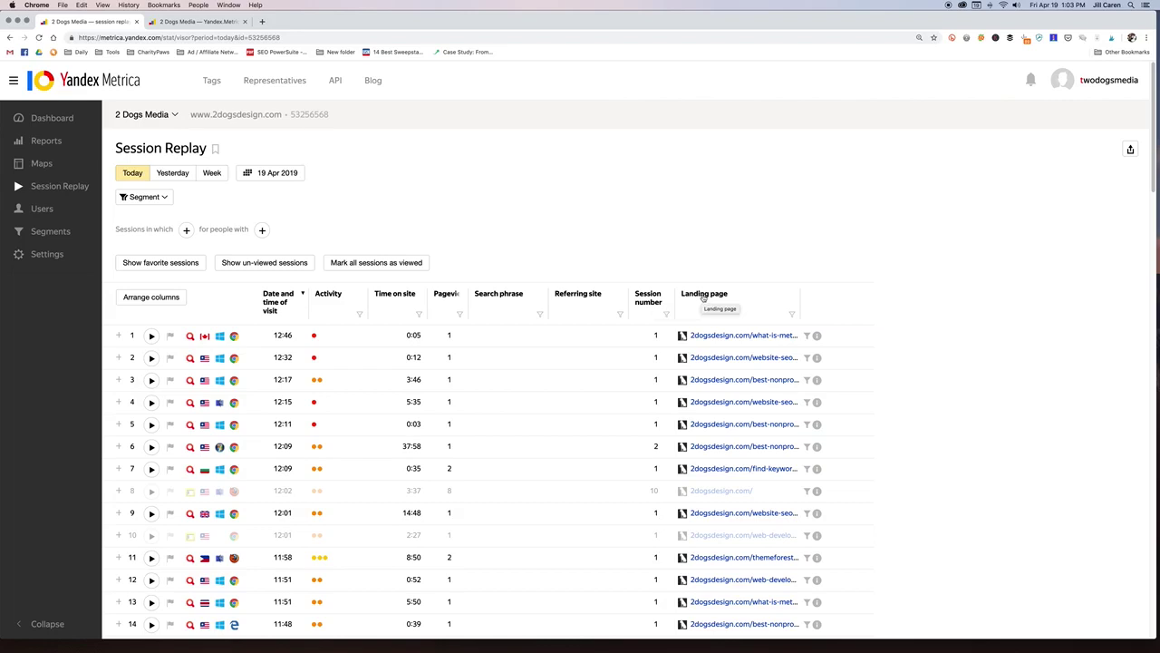
scroll(793, 379, "down", 10)
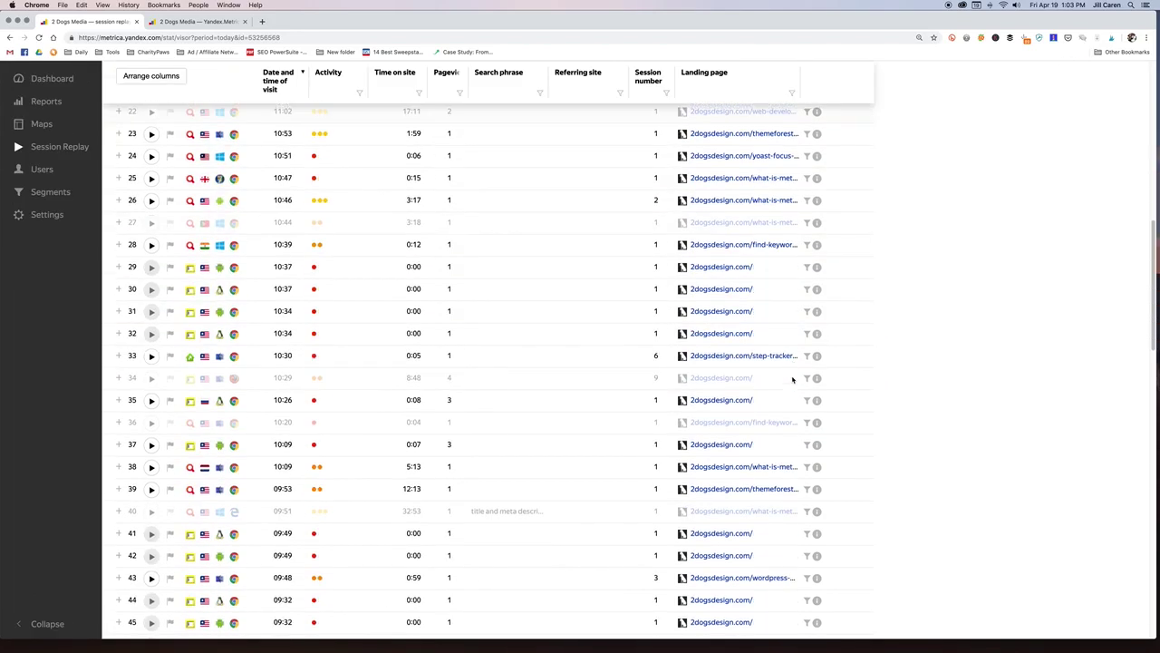
scroll(792, 377, "up", 15)
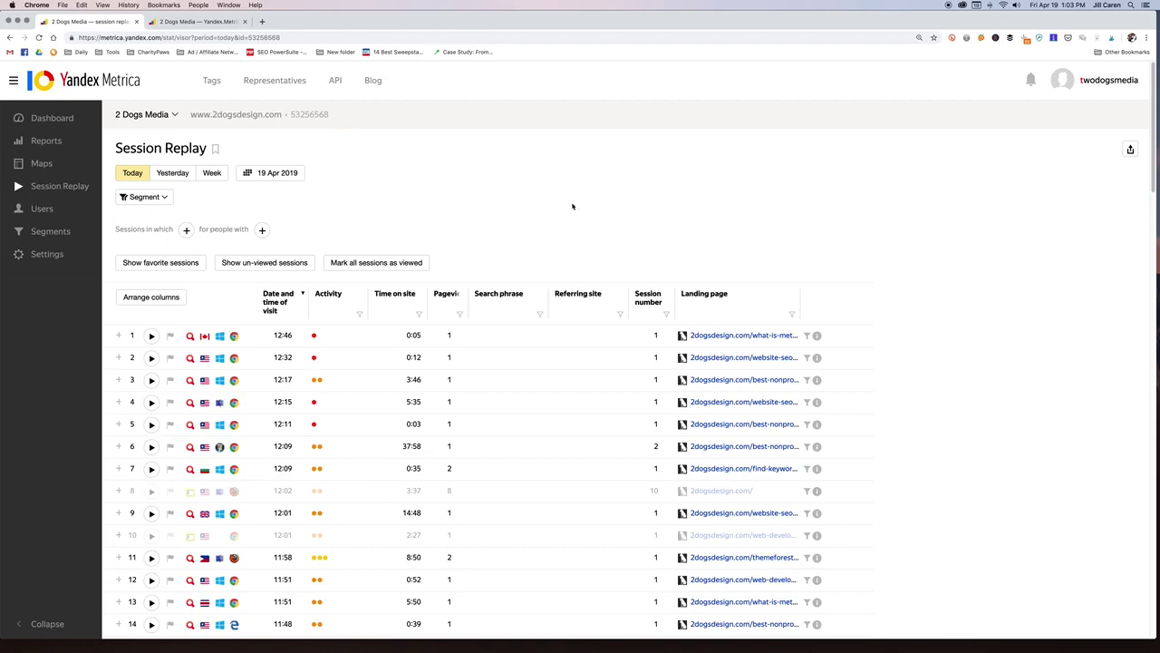
scroll(559, 214, "down", 3)
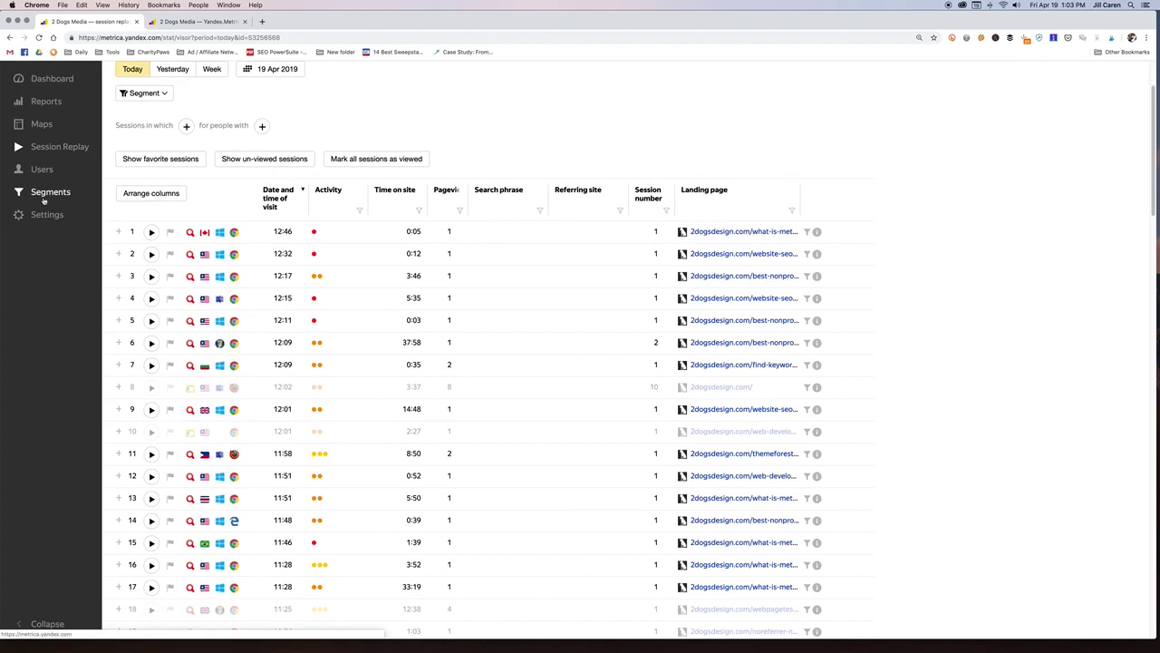
scroll(360, 174, "up", 1)
scroll(360, 174, "up", 2)
left_click(212, 81)
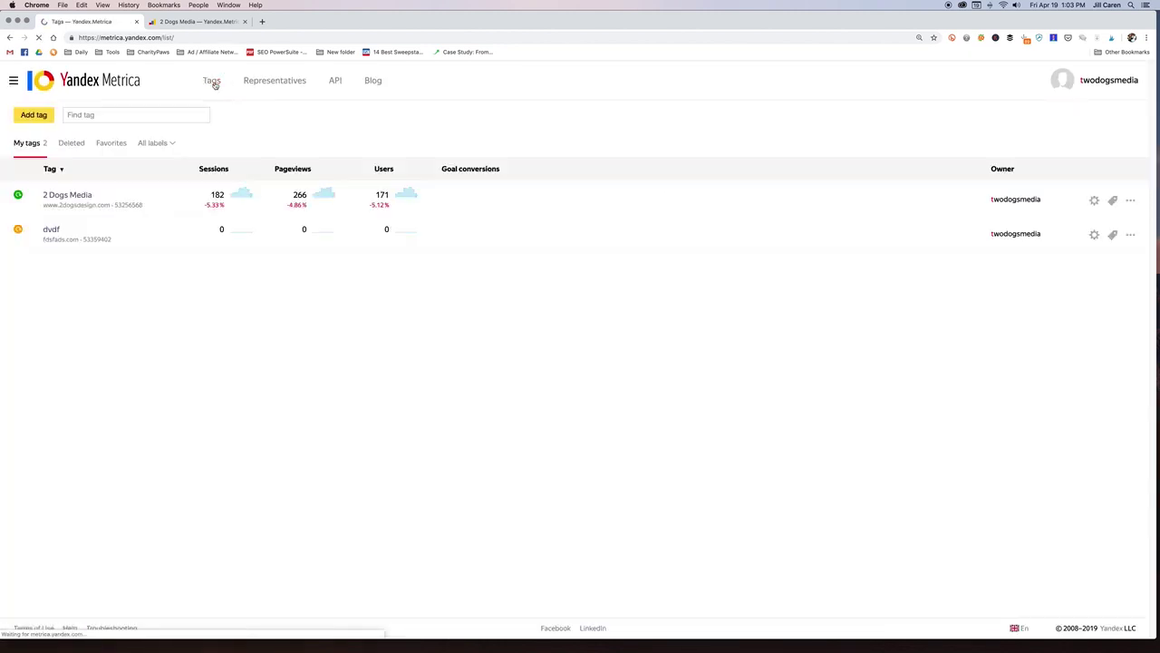
Step: Open the dvdf tag's dashboard for fdsfads.com, then its Settings page
left_click(50, 229)
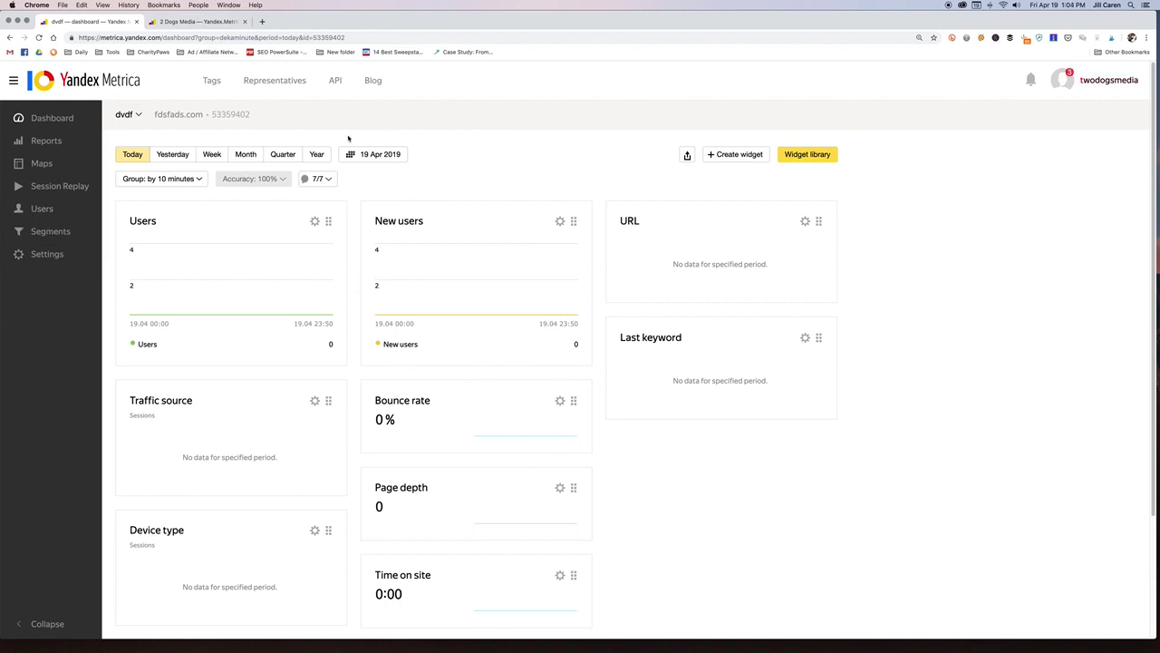
left_click(57, 258)
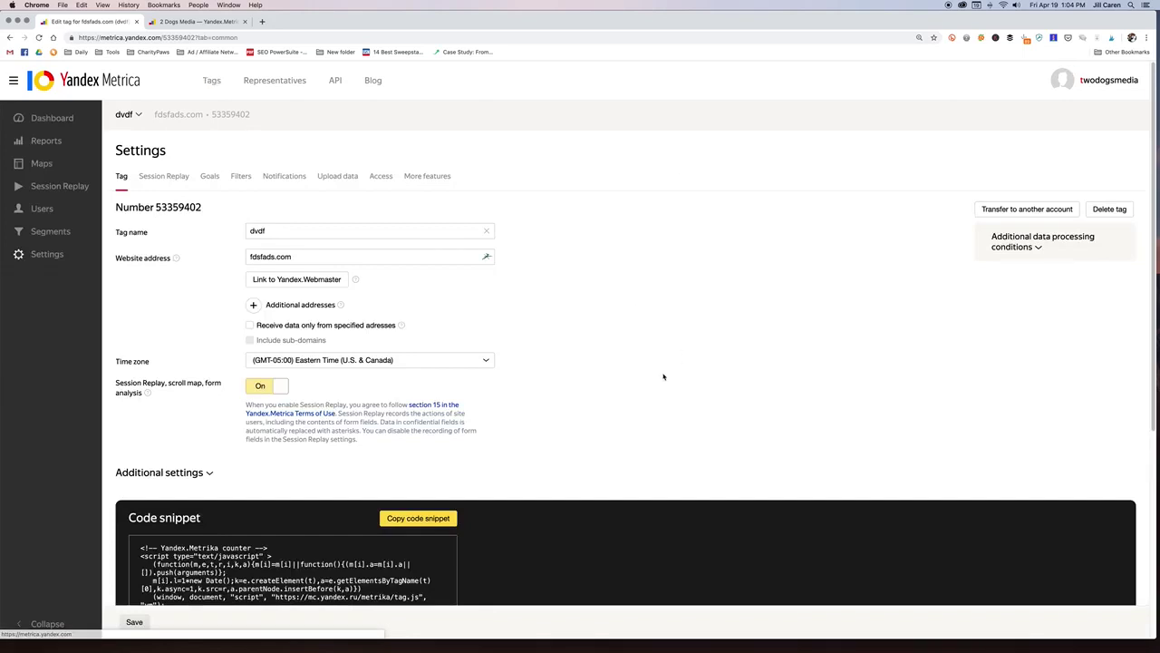
Step: Look over the dvdf tag's code snippet, then open its empty Goals list and add a goal
scroll(665, 377, "down", 5)
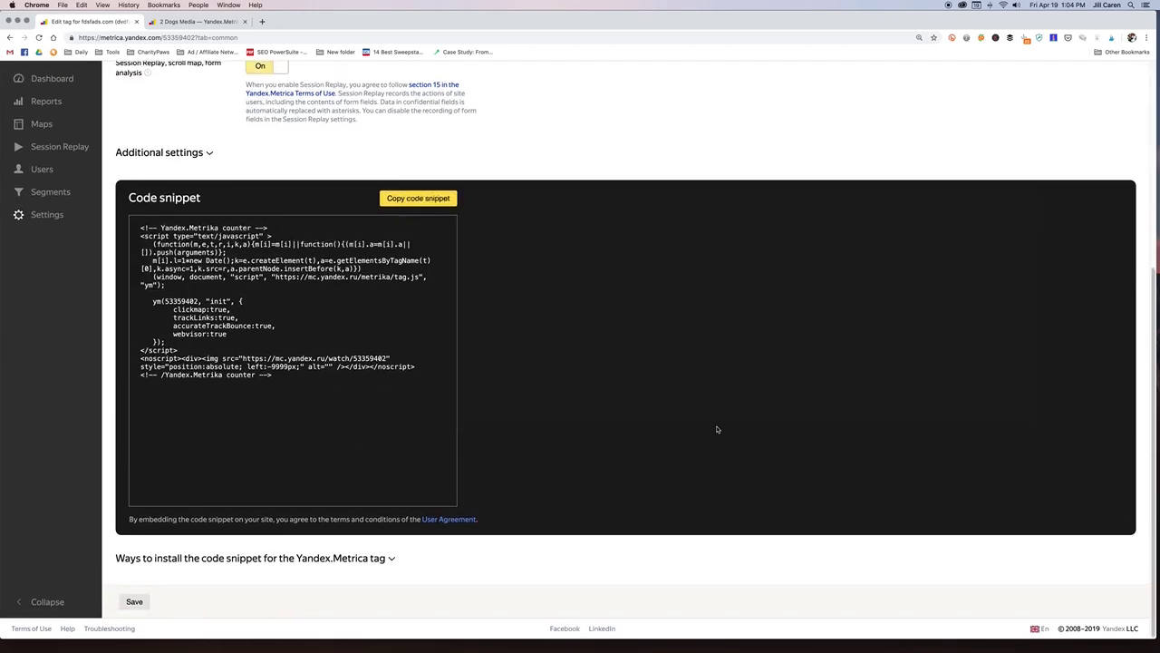
scroll(717, 428, "up", 5)
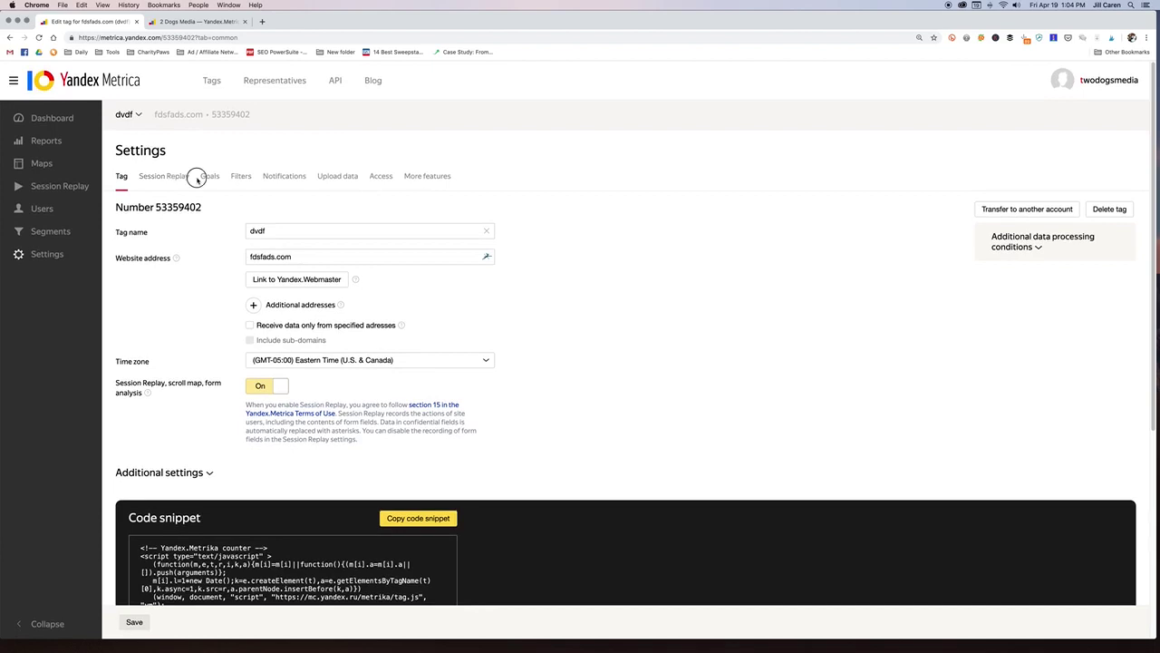
left_click(207, 175)
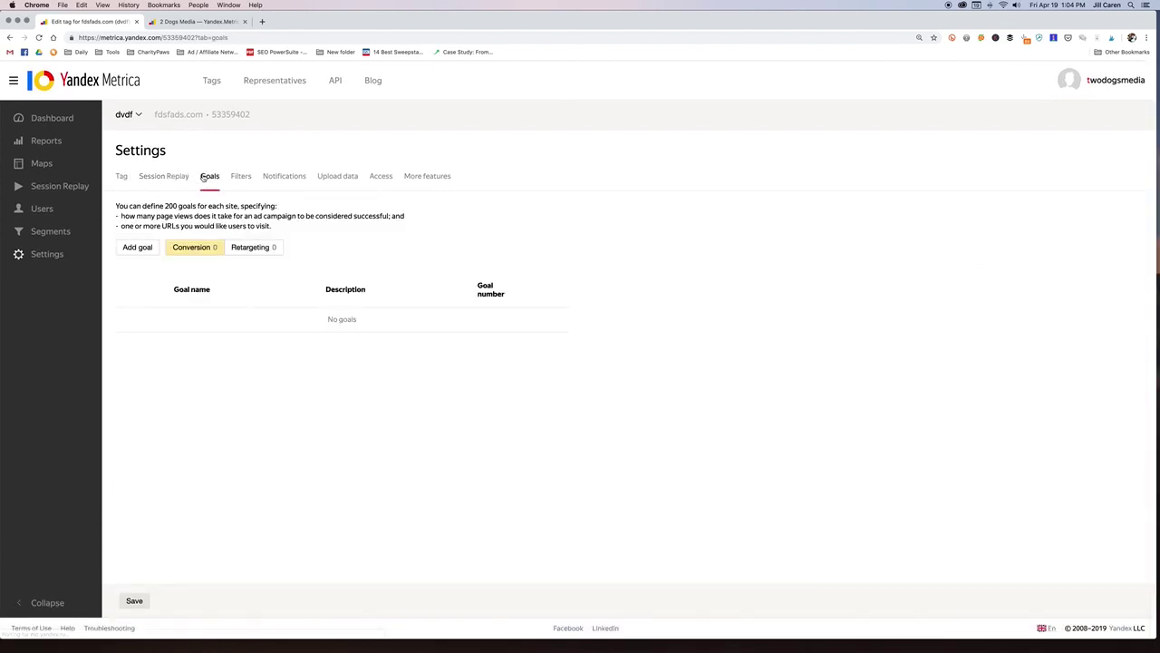
left_click(140, 250)
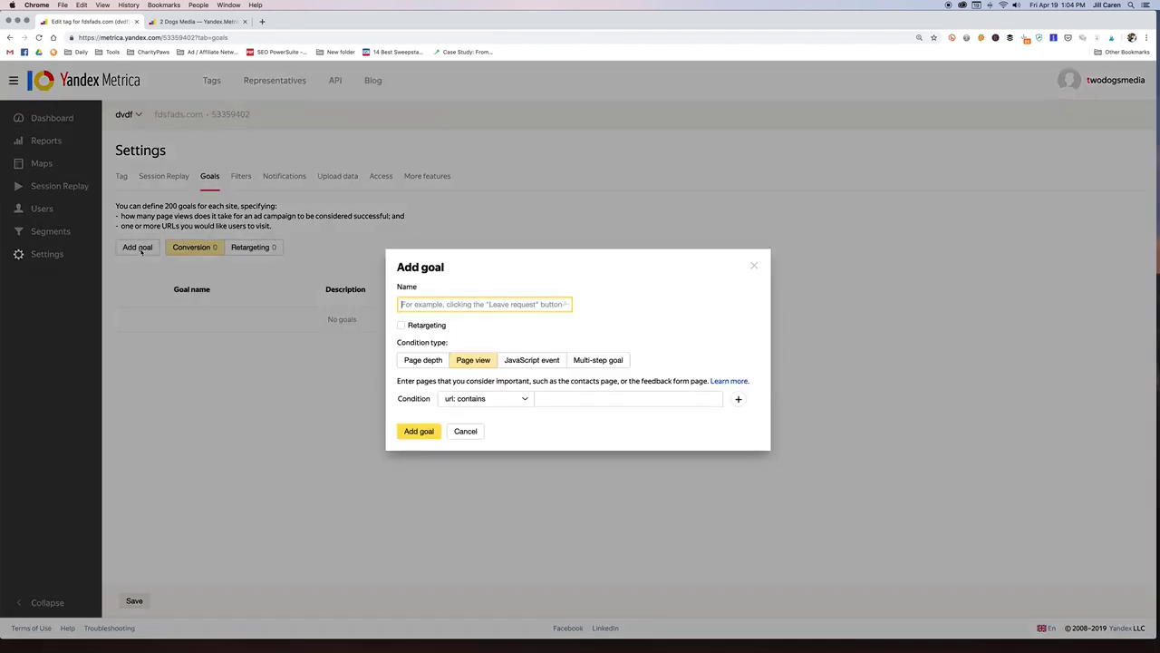